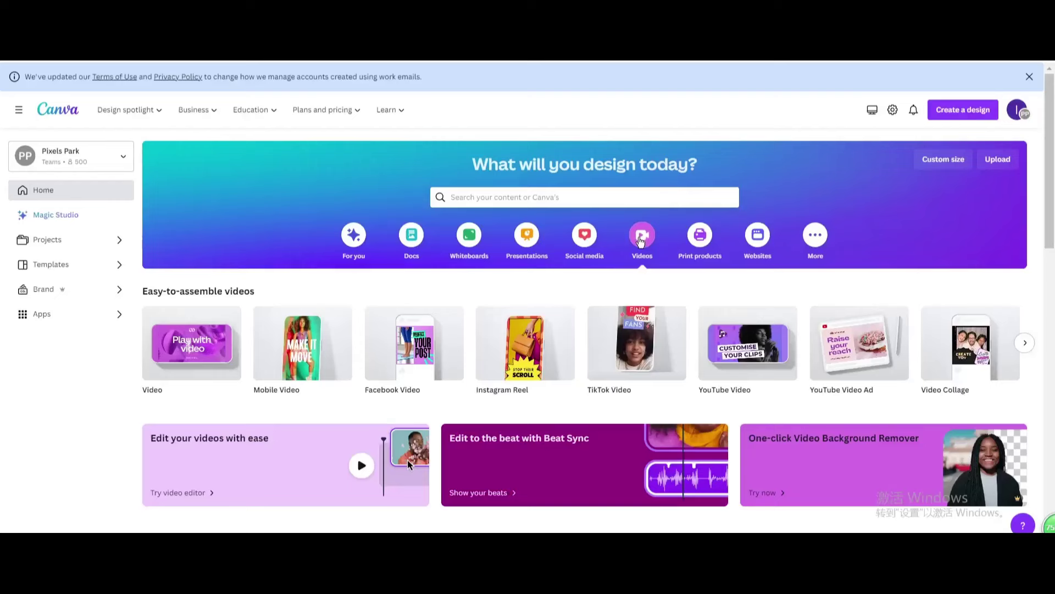
Step: Start a blank video design and place the beach video from Elements on the page
{"action": "left_click", "coordinate": [193, 342]}
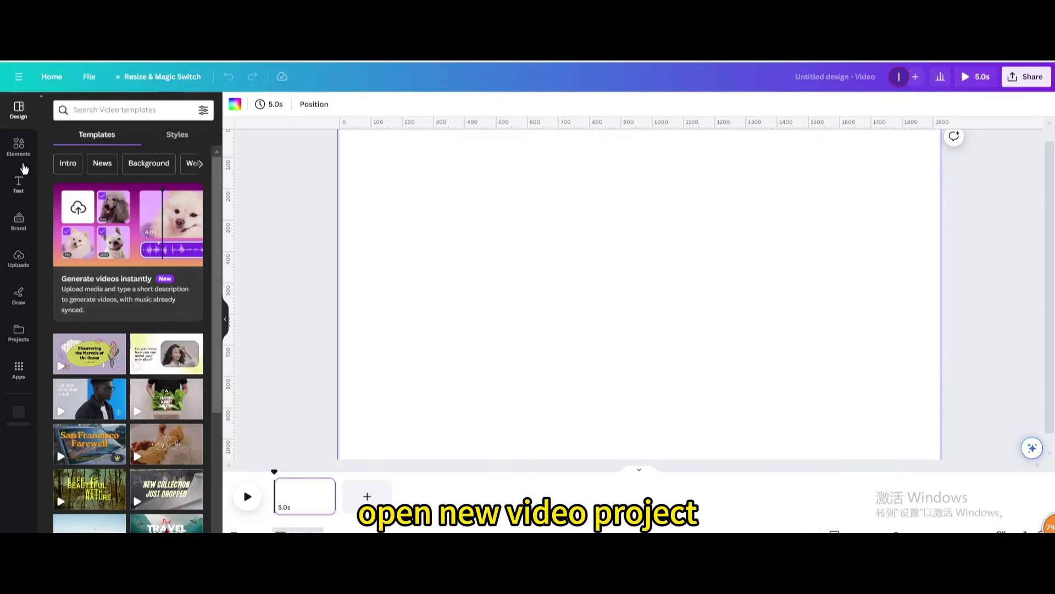
{"action": "left_click", "coordinate": [19, 147]}
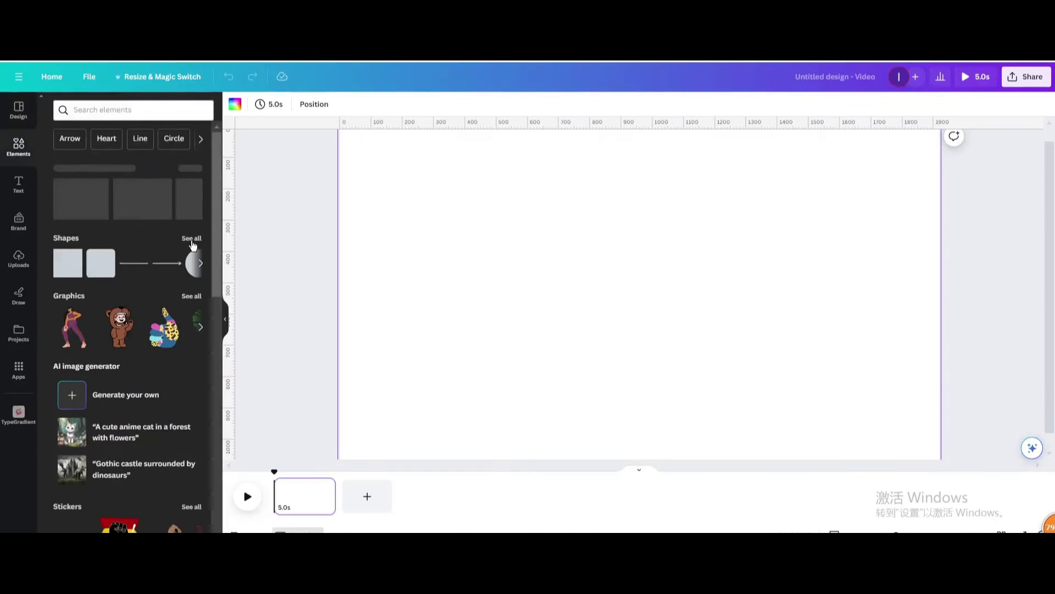
{"action": "left_click", "coordinate": [183, 190]}
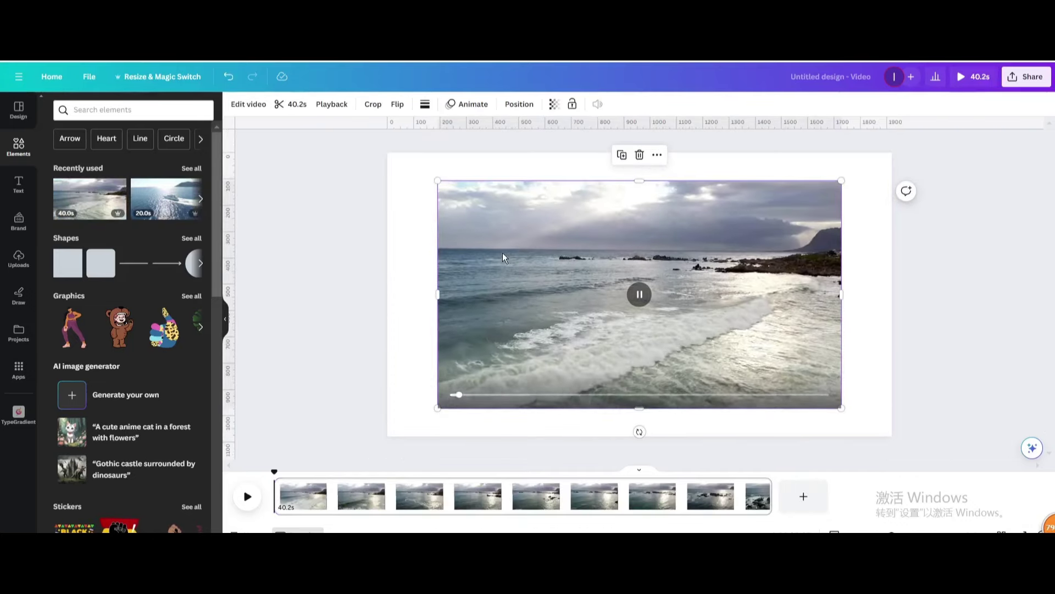
{"action": "left_click_drag", "start_coordinate": [502, 252], "coordinate": [453, 222]}
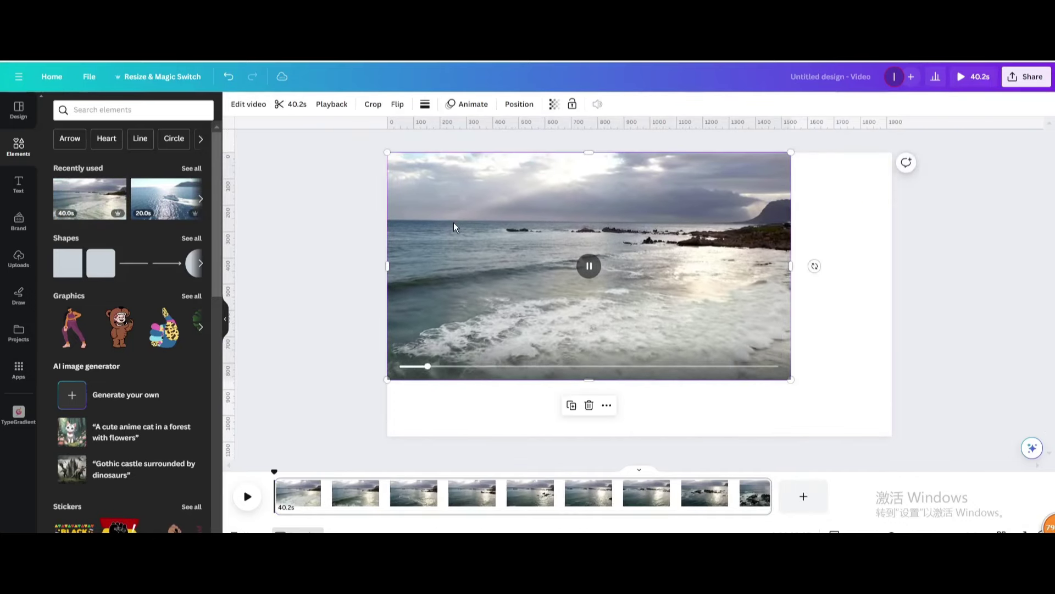
Step: Set the beach video as the page background and trim the clip to 7.9 seconds
{"action": "right_click", "coordinate": [453, 222]}
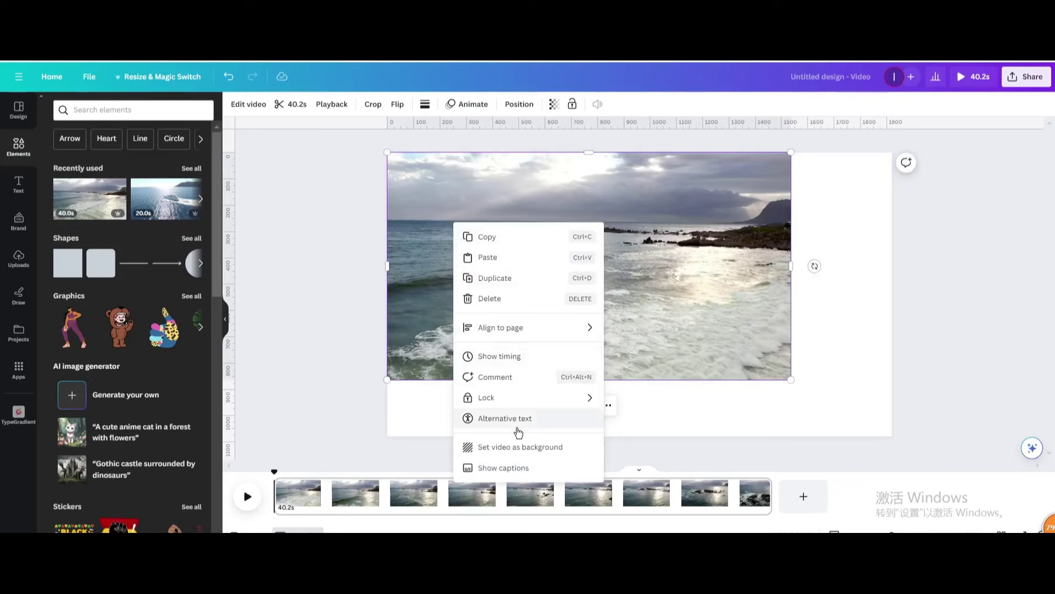
{"action": "left_click", "coordinate": [515, 447]}
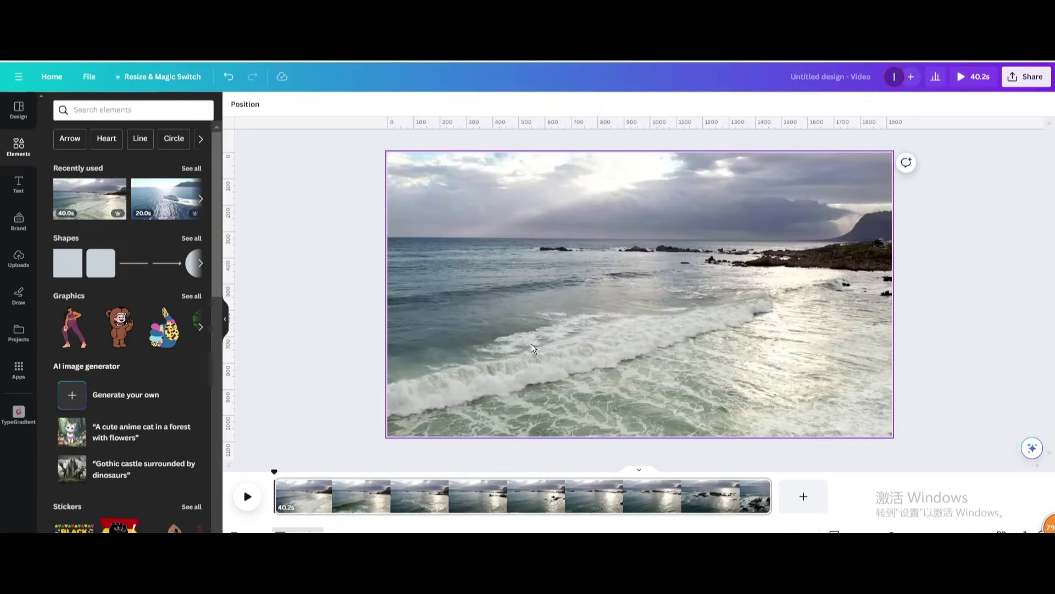
{"action": "left_click_drag", "start_coordinate": [614, 487], "coordinate": [366, 522]}
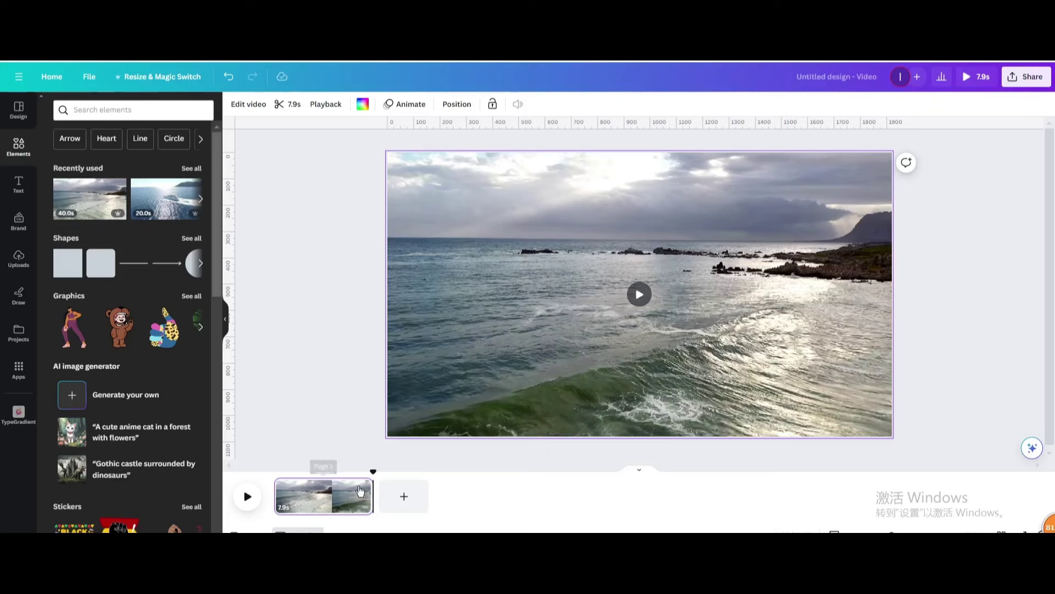
Step: Add a heading text box reading CANVAS
{"action": "left_click", "coordinate": [18, 184]}
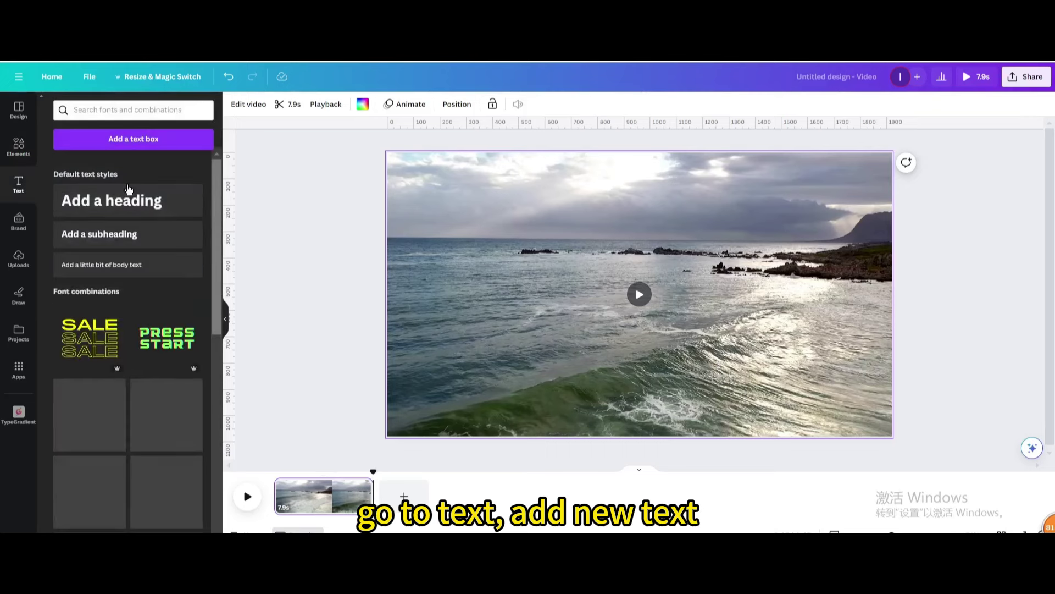
{"action": "left_click", "coordinate": [116, 199]}
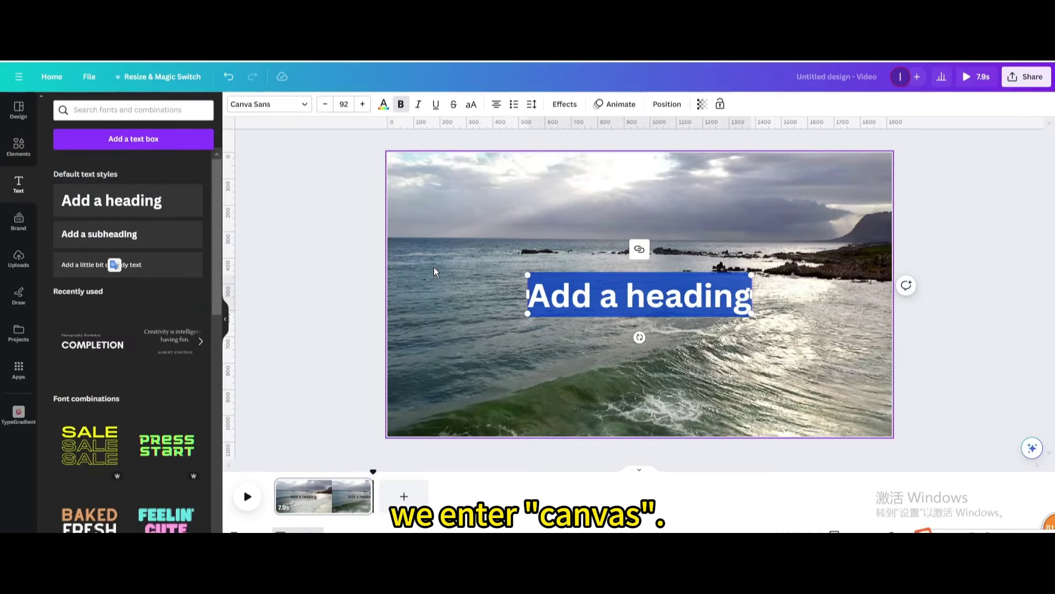
{"action": "type", "text": "CANVAS"}
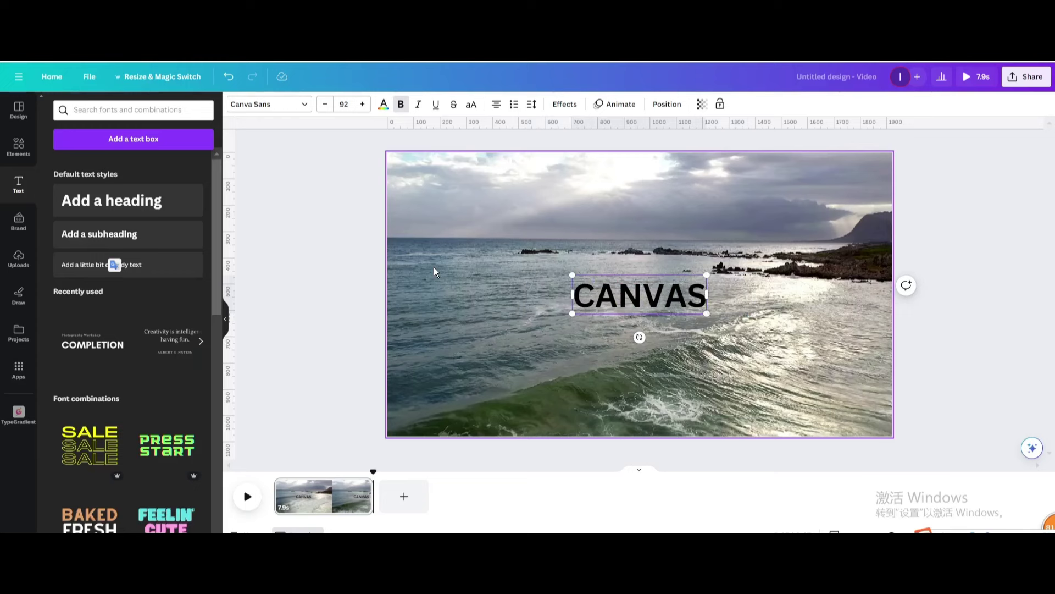
Step: Set the CANVAS heading to Oswald, white, and enlarge it to size 150
{"action": "left_click", "coordinate": [300, 106]}
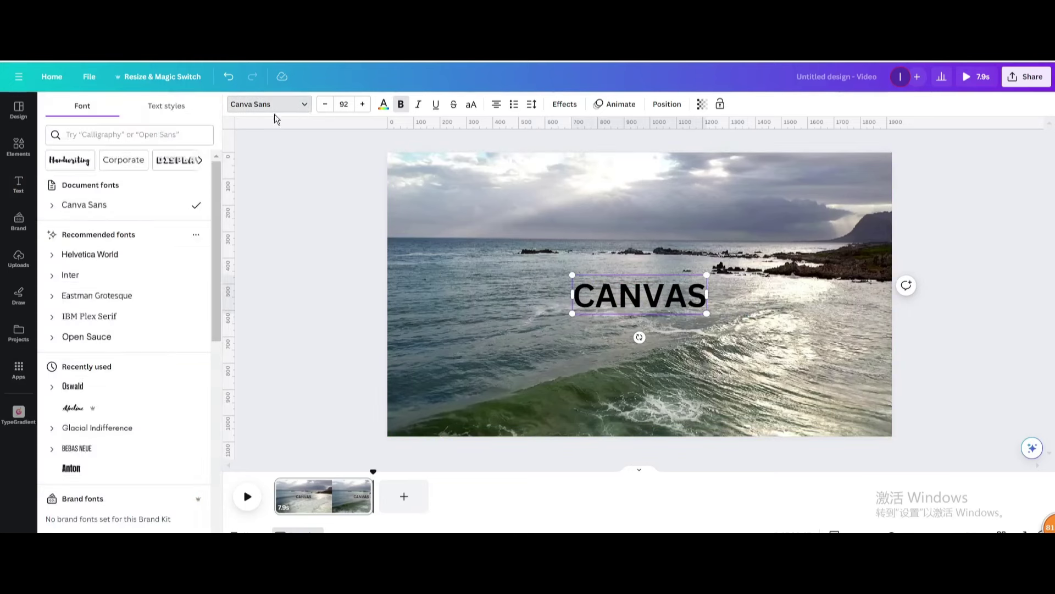
{"action": "left_click", "coordinate": [72, 386]}
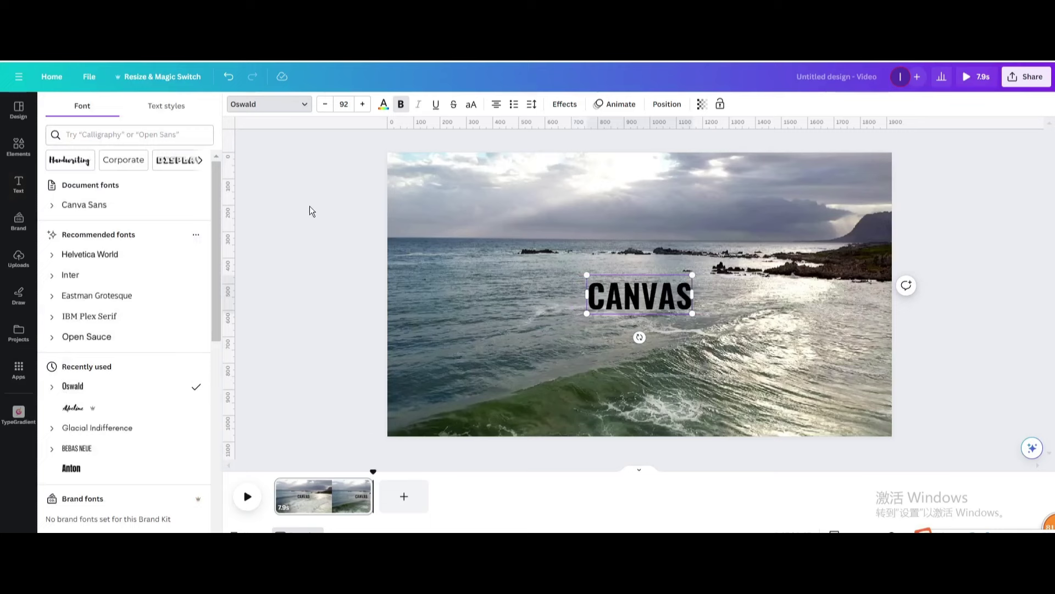
{"action": "left_click", "coordinate": [383, 106]}
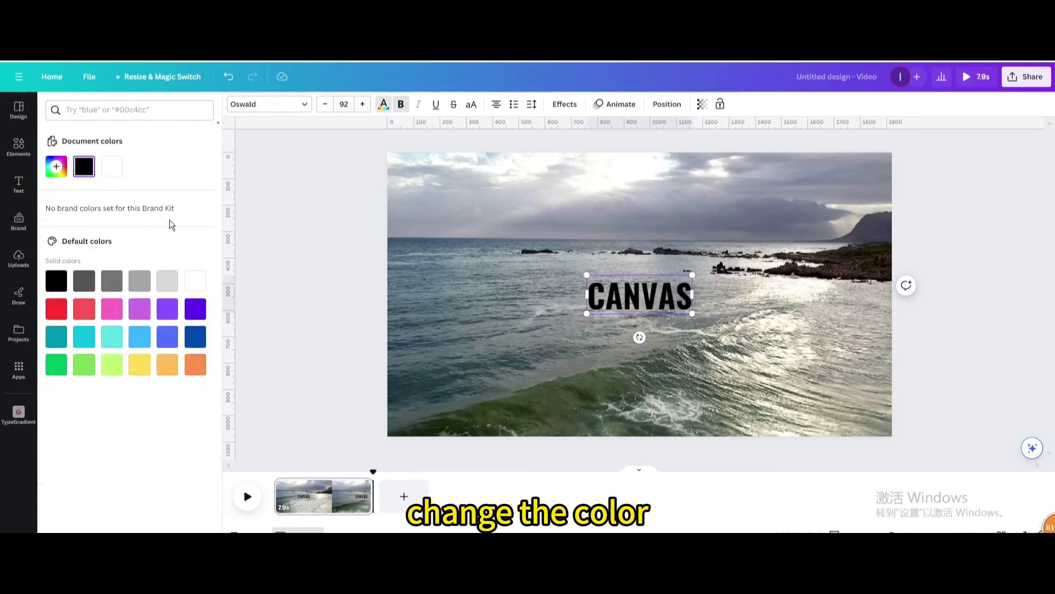
{"action": "left_click", "coordinate": [195, 281]}
{"action": "left_click", "coordinate": [129, 523]}
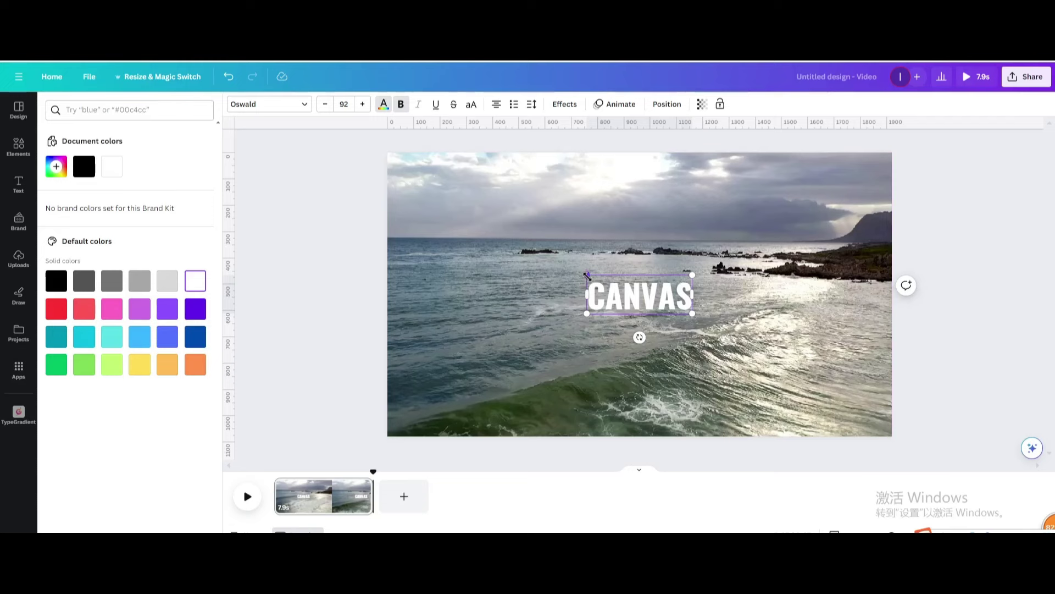
{"action": "left_click_drag", "start_coordinate": [587, 274], "coordinate": [520, 251]}
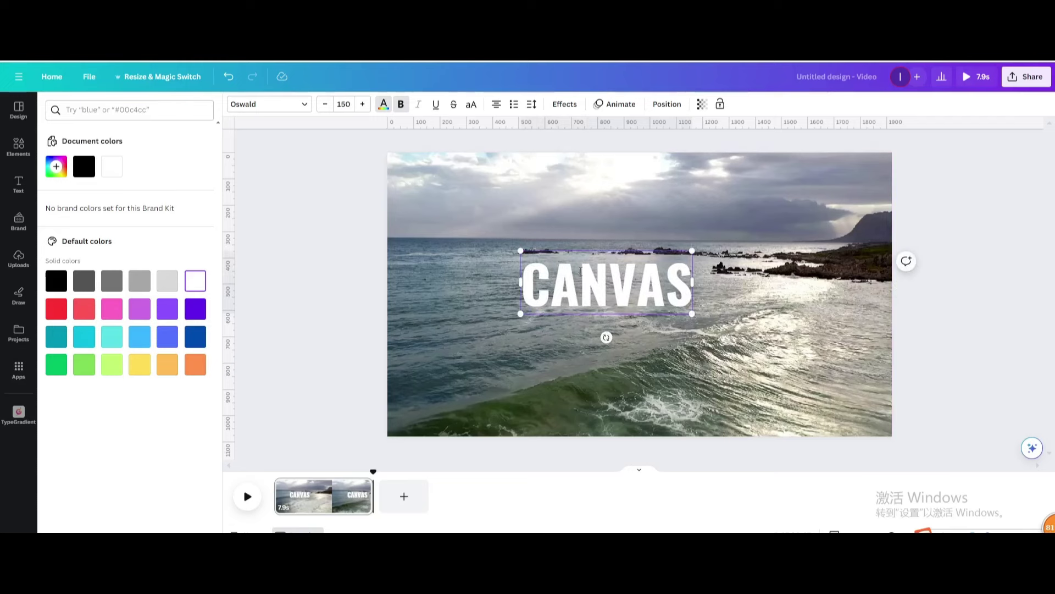
{"action": "left_click", "coordinate": [651, 288]}
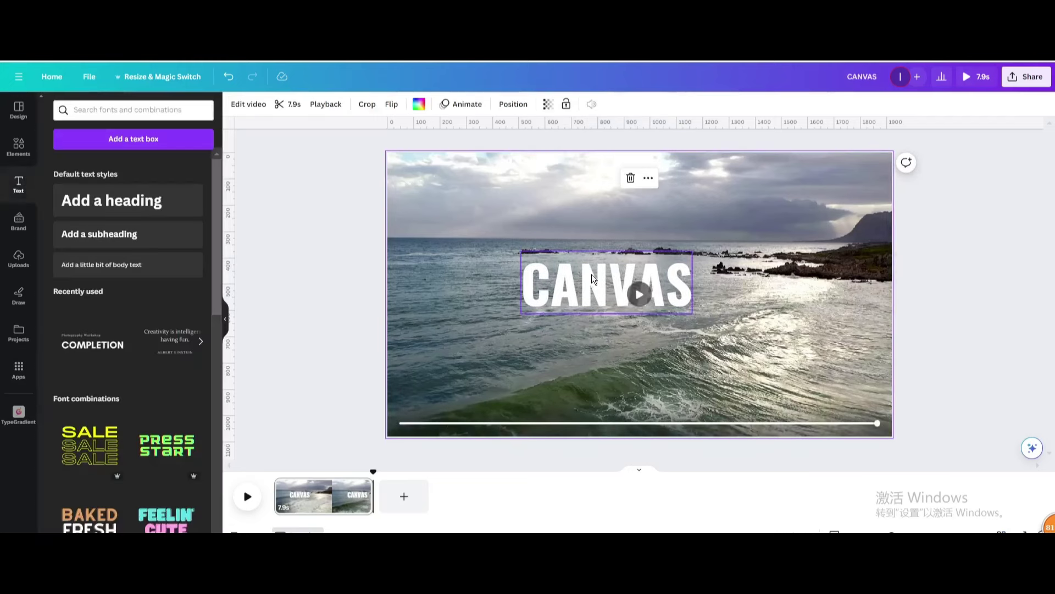
Step: Duplicate the CANVAS heading below itself and change the copy to CREATIONS
{"action": "left_click", "coordinate": [612, 277]}
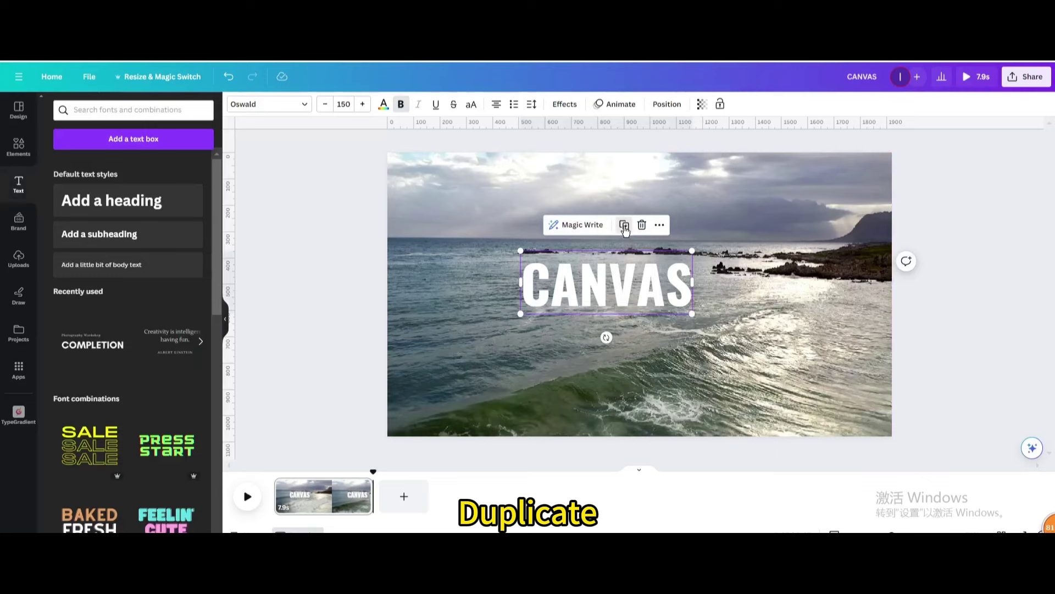
{"action": "left_click", "coordinate": [629, 228]}
{"action": "left_click_drag", "start_coordinate": [608, 278], "coordinate": [606, 333]}
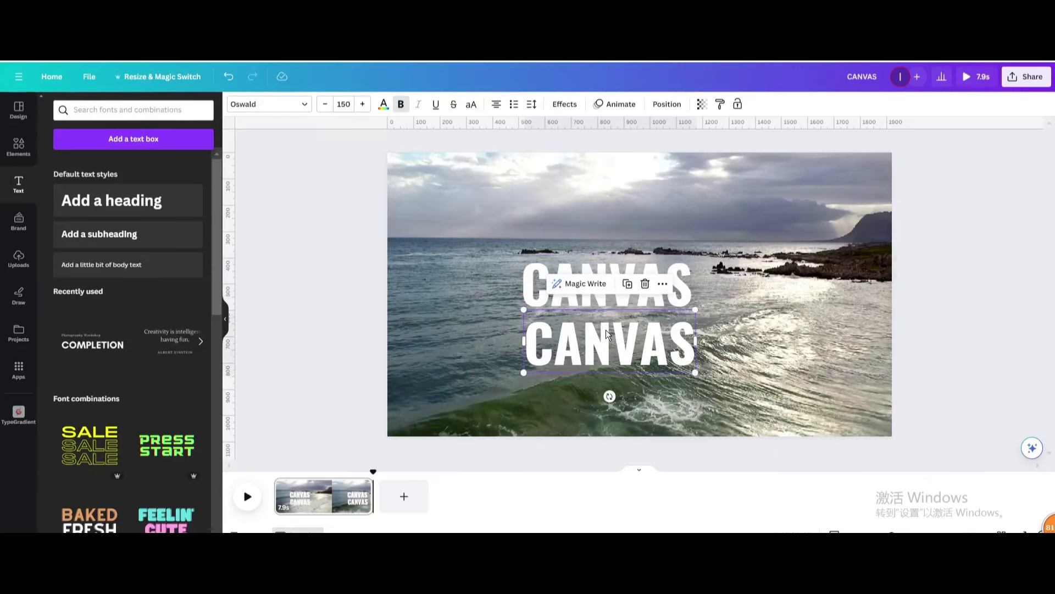
{"action": "double_click", "coordinate": [606, 333]}
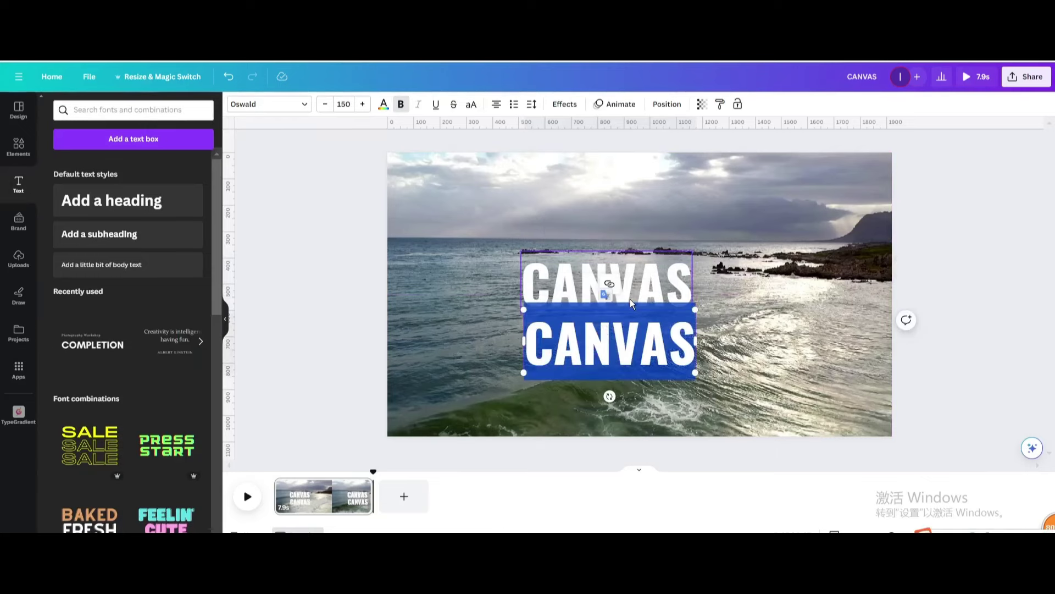
{"action": "type", "text": "CREATE"}
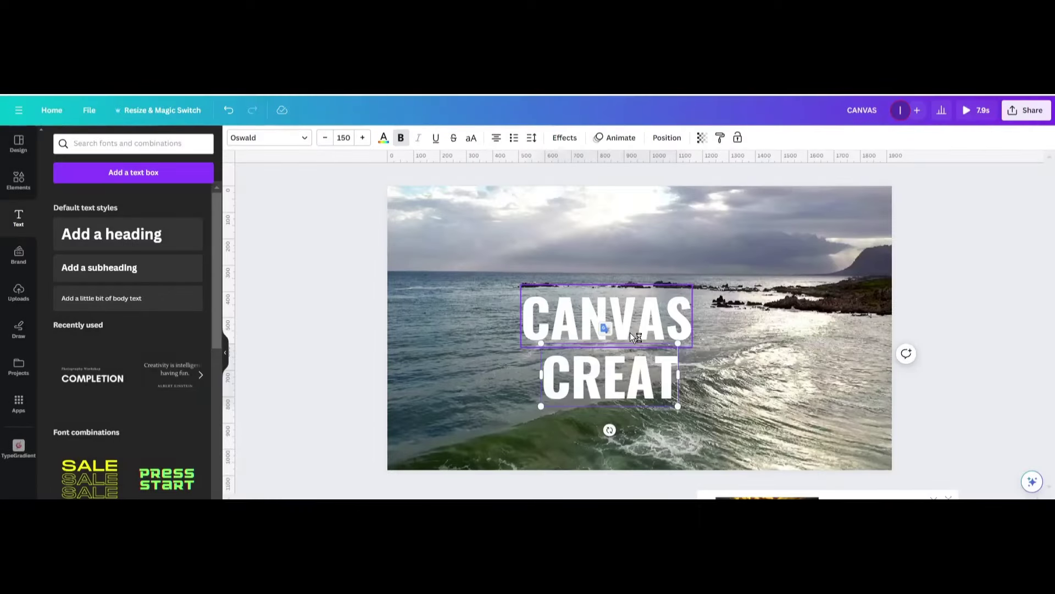
{"action": "type", "text": "IONS"}
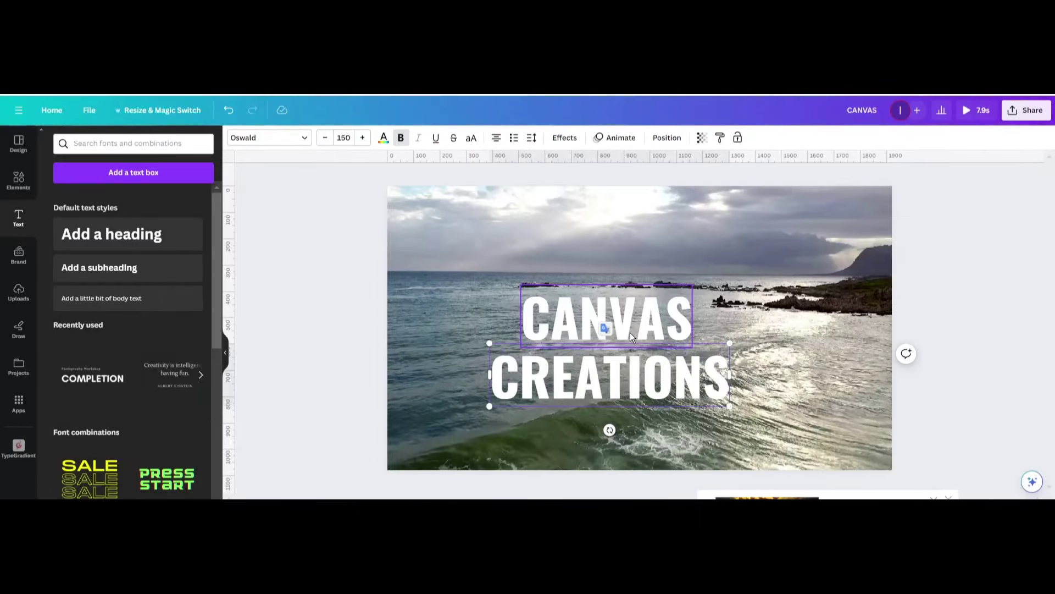
Step: Left-align CANVAS with CREATIONS, stack them closely, and select both lines
{"action": "left_click_drag", "start_coordinate": [638, 319], "coordinate": [607, 299]}
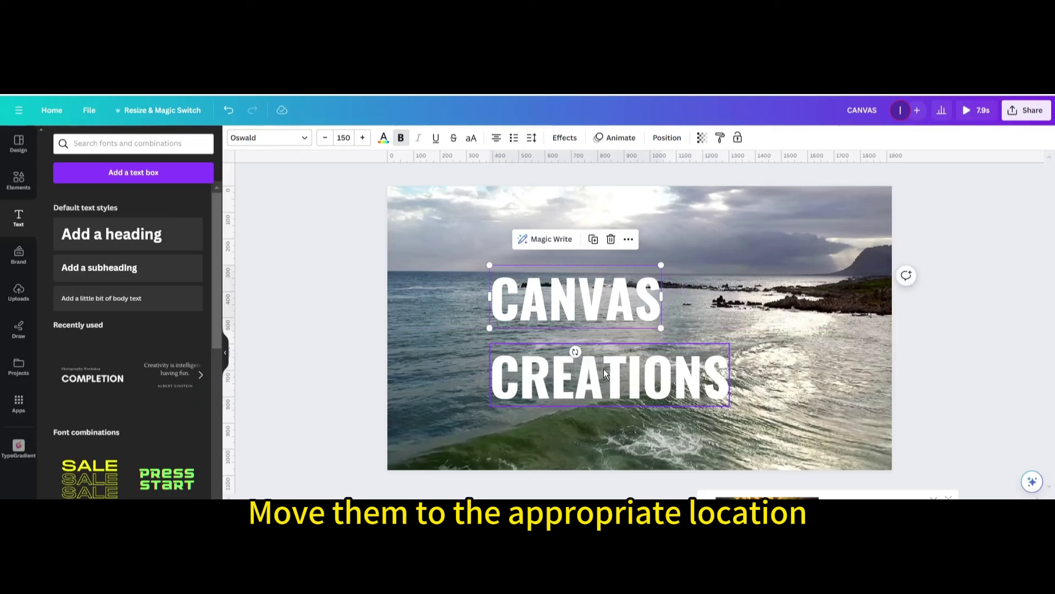
{"action": "left_click_drag", "start_coordinate": [605, 373], "coordinate": [602, 336]}
{"action": "left_click_drag", "start_coordinate": [328, 256], "coordinate": [558, 380]}
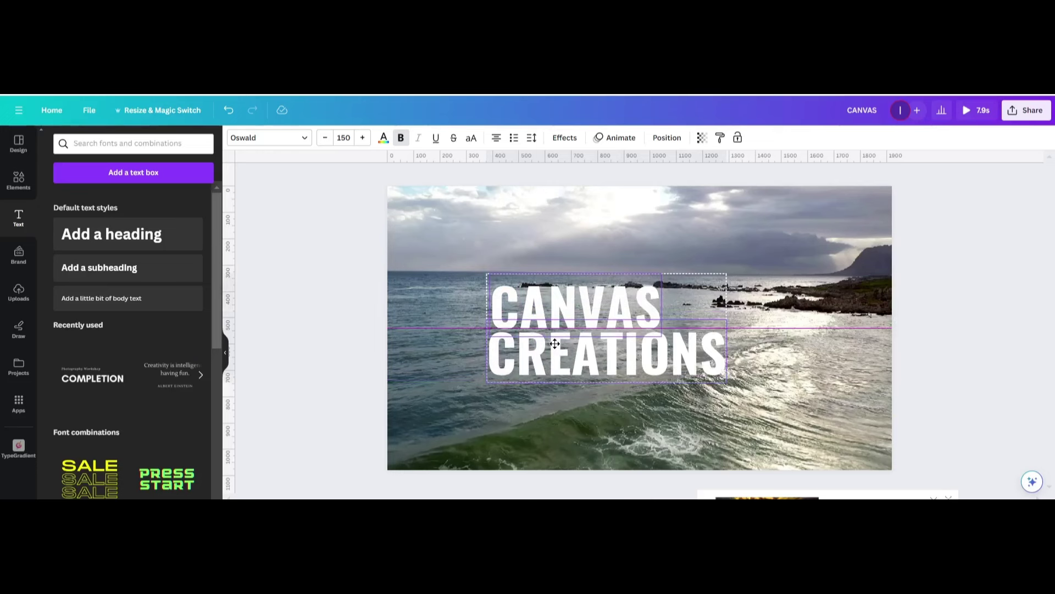
{"action": "left_click", "coordinate": [555, 343]}
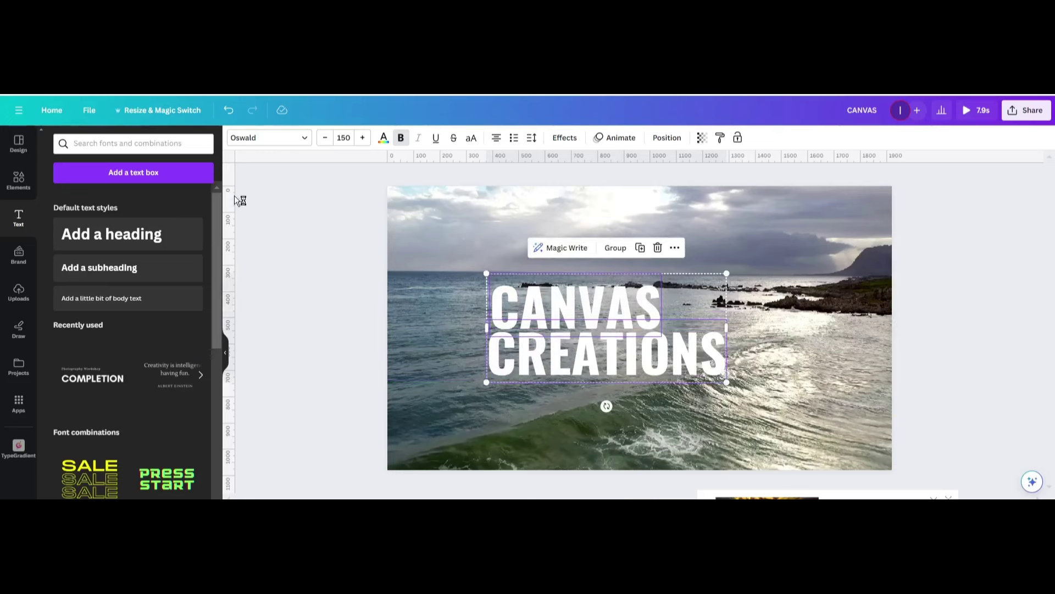
Step: Add a line from Elements, make it white and raise its line weight
{"action": "left_click", "coordinate": [19, 183]}
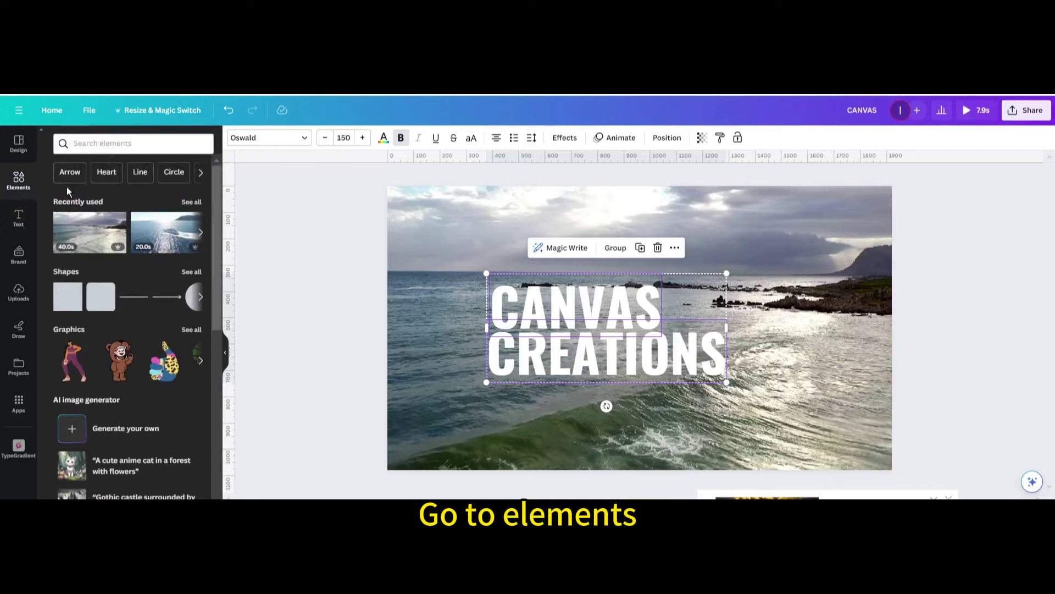
{"action": "left_click", "coordinate": [190, 272]}
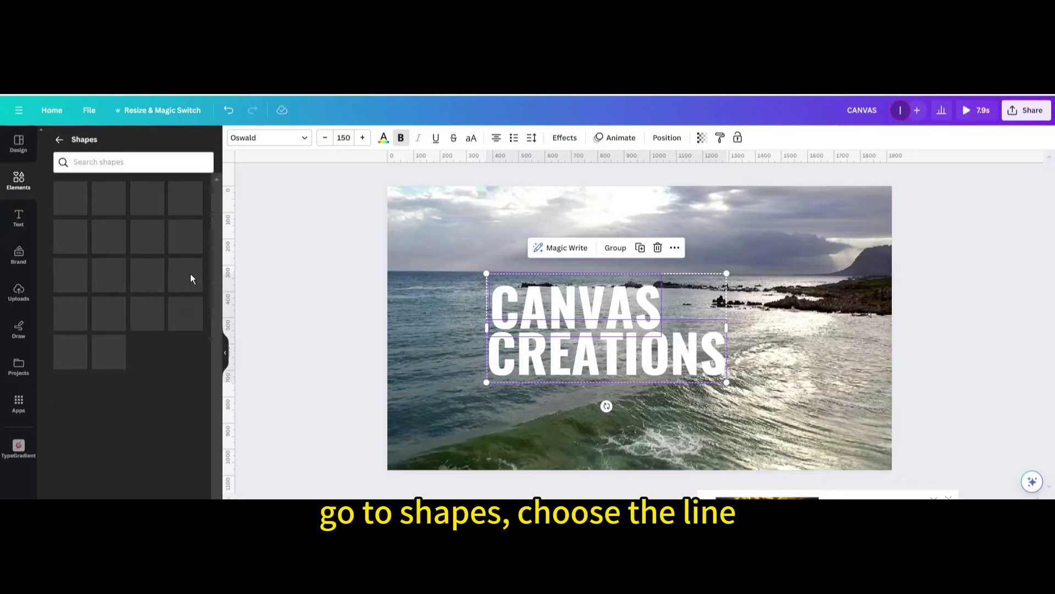
{"action": "left_click", "coordinate": [71, 214]}
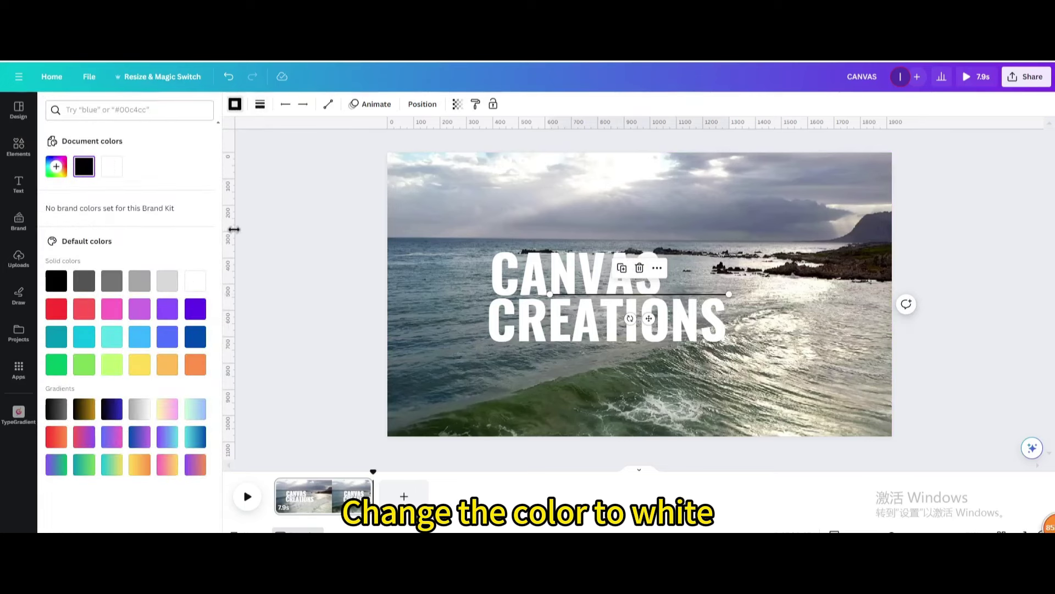
{"action": "left_click", "coordinate": [196, 284]}
{"action": "left_click", "coordinate": [260, 104]}
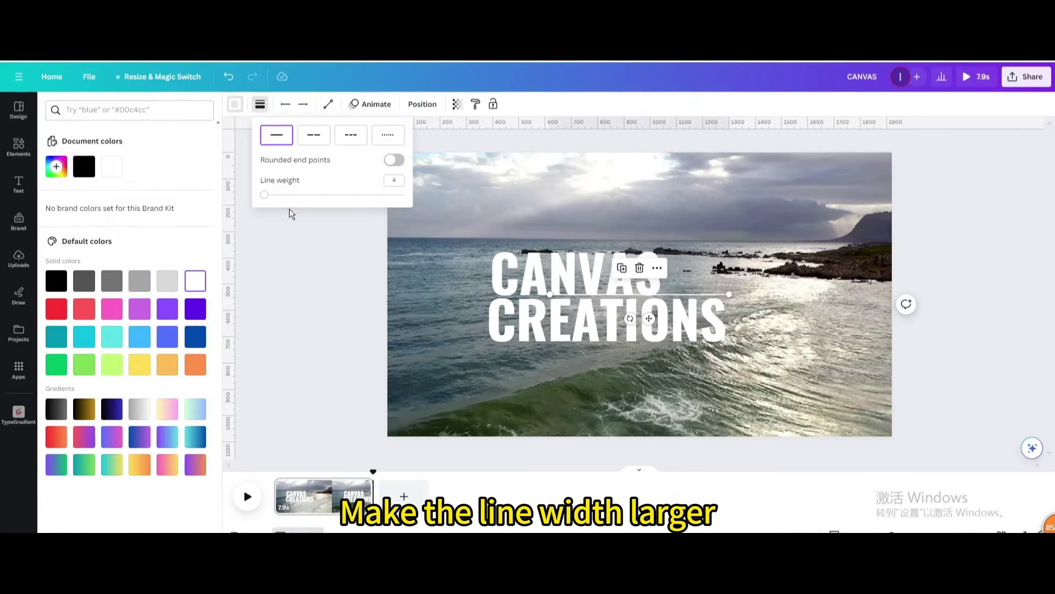
{"action": "left_click_drag", "start_coordinate": [264, 194], "coordinate": [283, 194]}
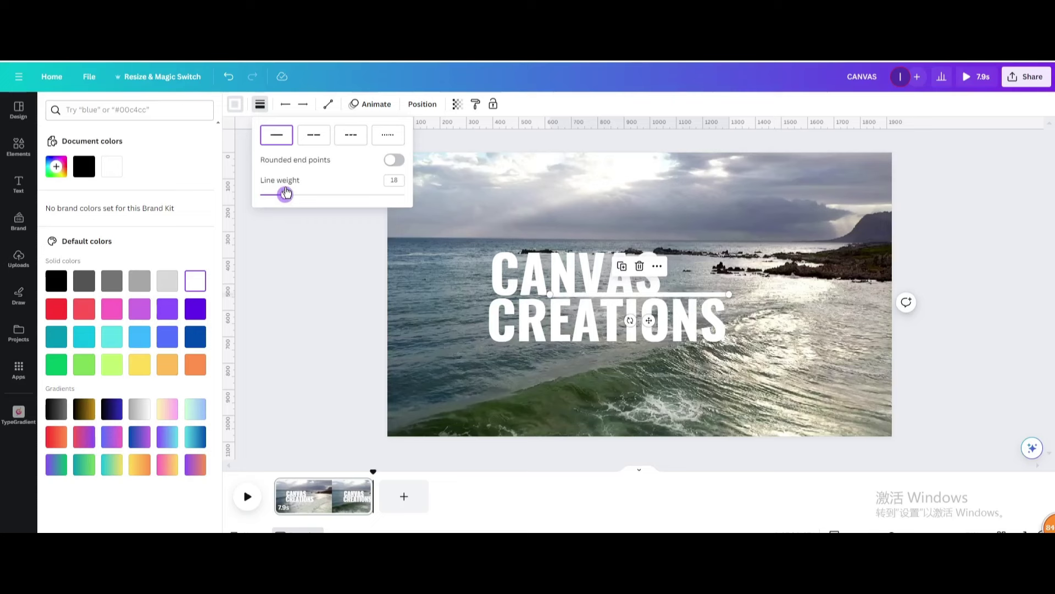
Step: Rotate the line to vertical and shorten both ends to span the title
{"action": "left_click_drag", "start_coordinate": [630, 320], "coordinate": [476, 271]}
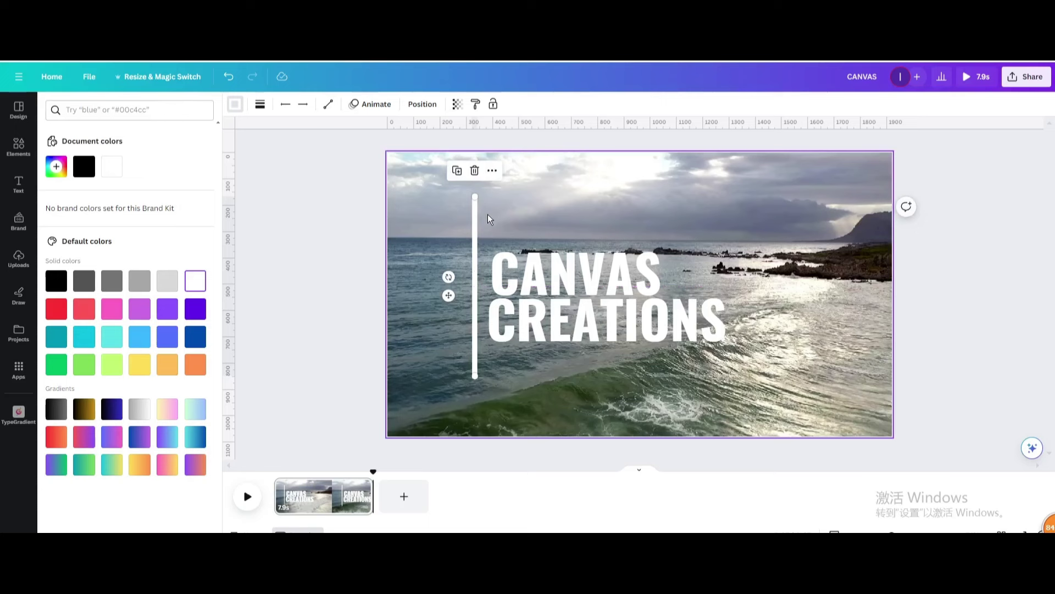
{"action": "left_click_drag", "start_coordinate": [472, 195], "coordinate": [475, 240]}
{"action": "left_click_drag", "start_coordinate": [475, 376], "coordinate": [475, 346]}
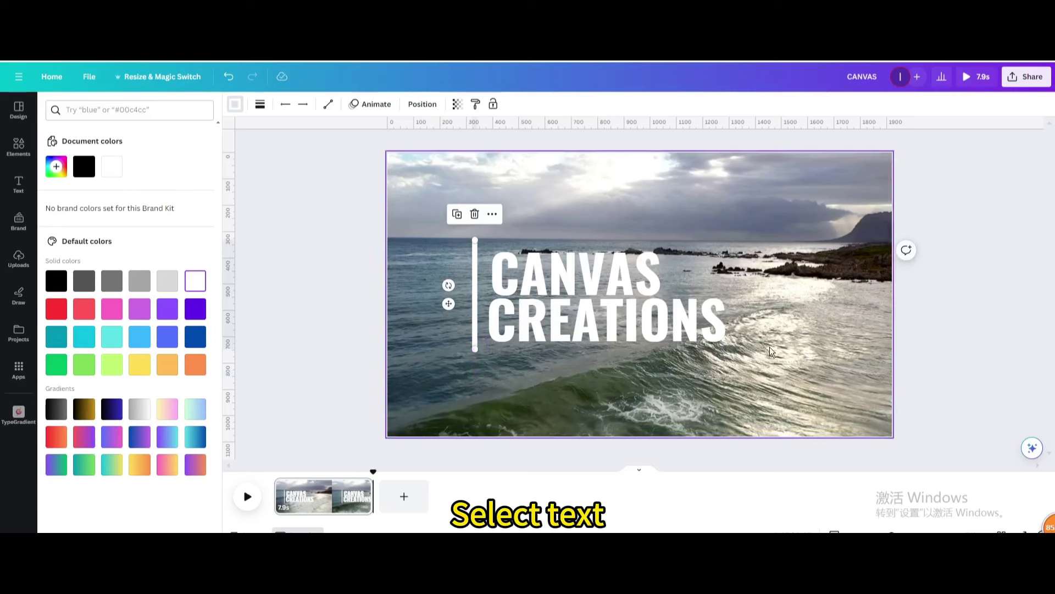
Step: Animate the CANVAS CREATIONS title with Pan and the white vertical line with Wipe
{"action": "left_click_drag", "start_coordinate": [967, 352], "coordinate": [549, 260]}
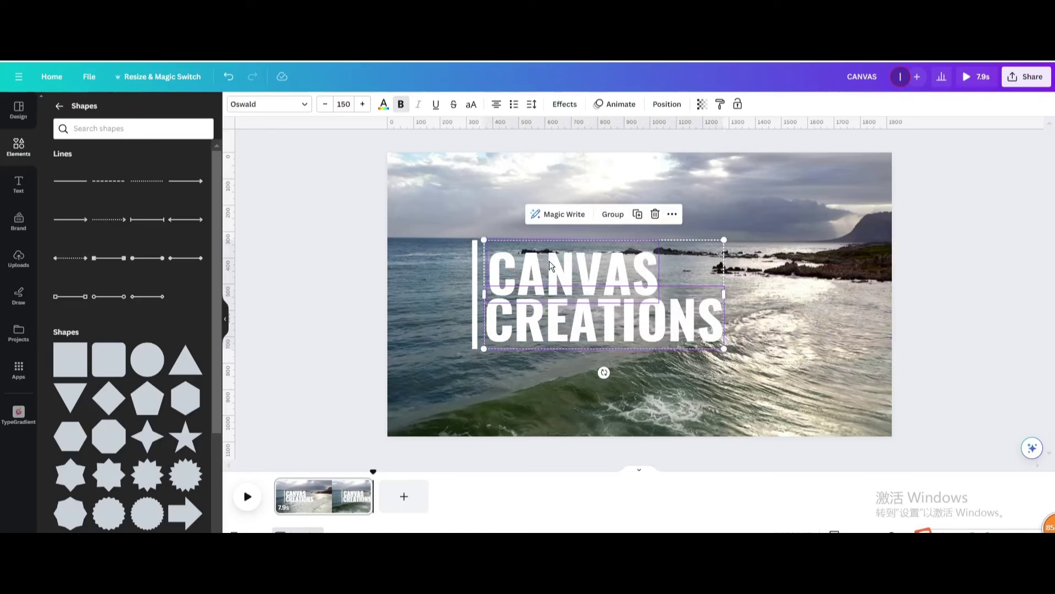
{"action": "left_click", "coordinate": [608, 107]}
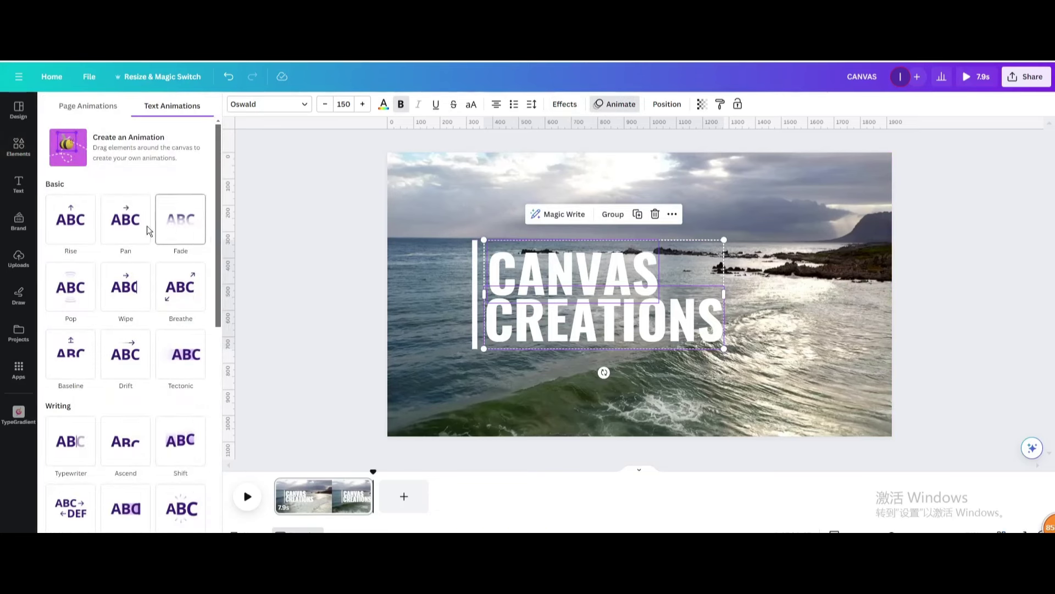
{"action": "left_click", "coordinate": [126, 223]}
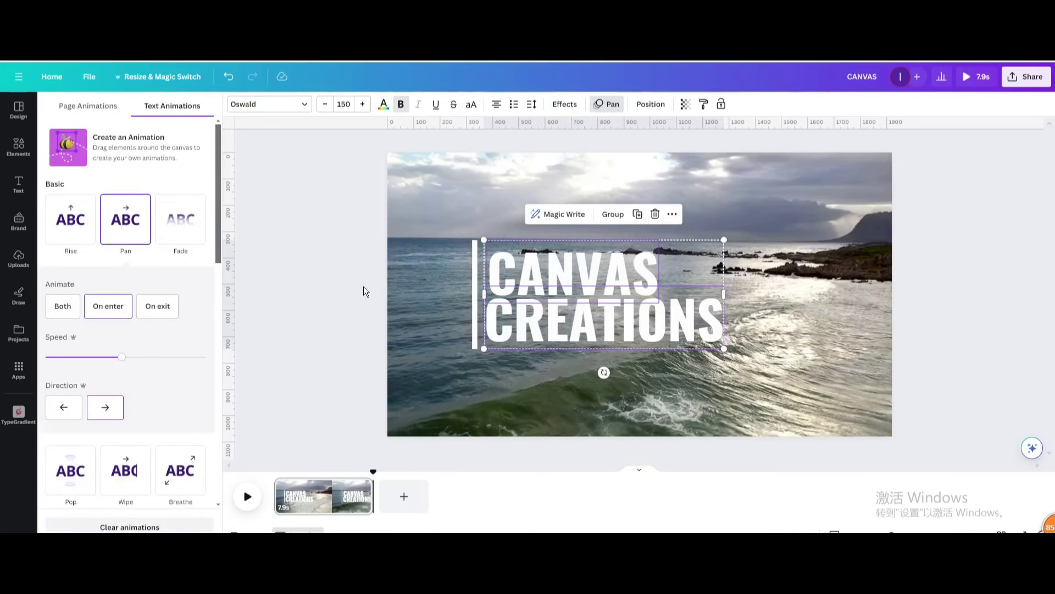
{"action": "left_click", "coordinate": [476, 289]}
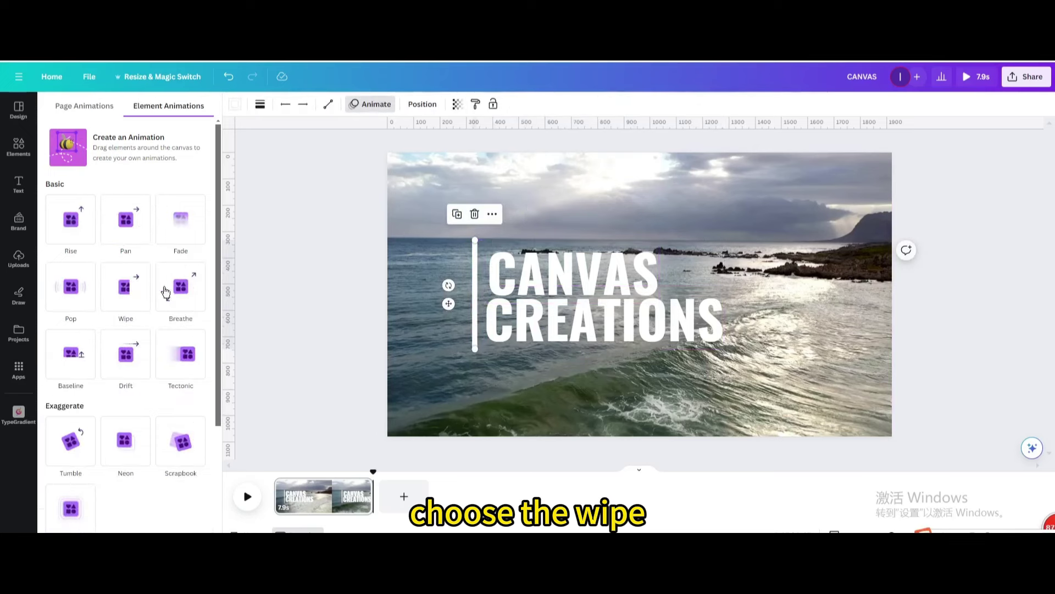
{"action": "left_click", "coordinate": [125, 288]}
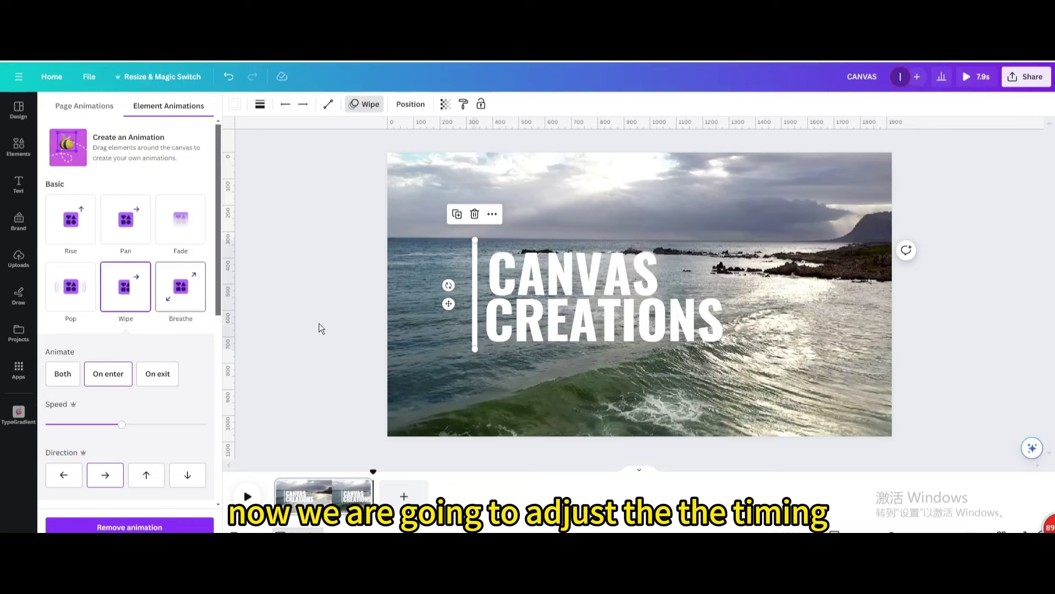
Step: Show the title timing, delay CREATIONS and CANVAS entrances, and end CANVAS earlier
{"action": "right_click", "coordinate": [498, 309]}
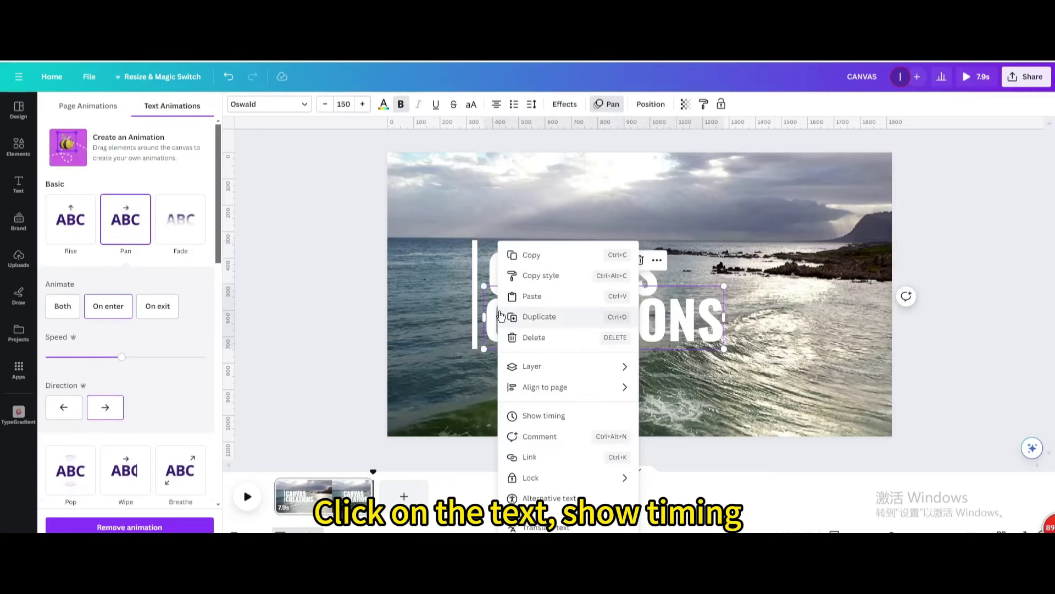
{"action": "left_click", "coordinate": [540, 416]}
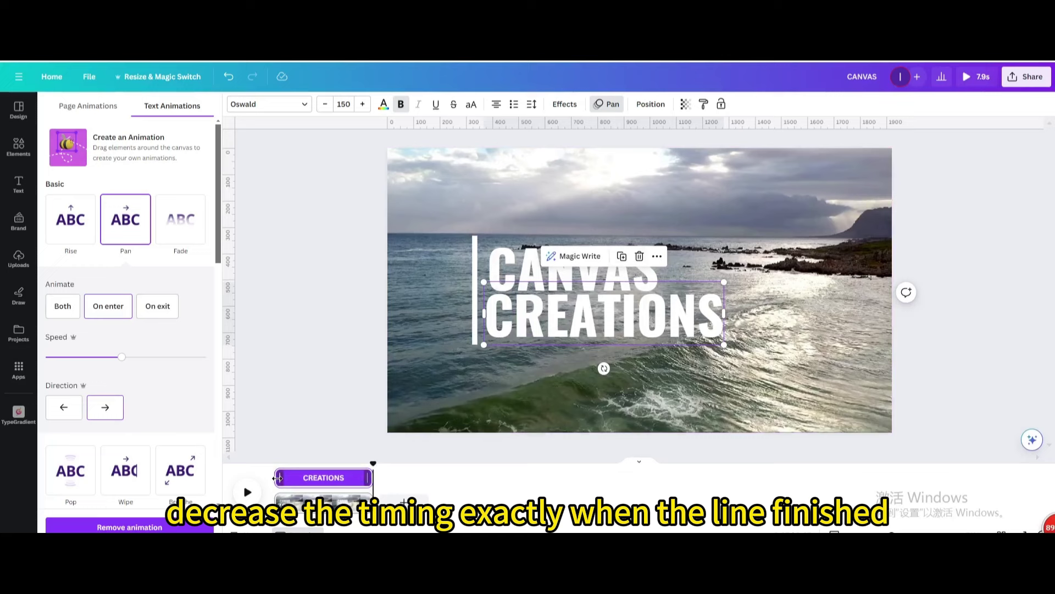
{"action": "left_click_drag", "start_coordinate": [279, 477], "coordinate": [291, 475]}
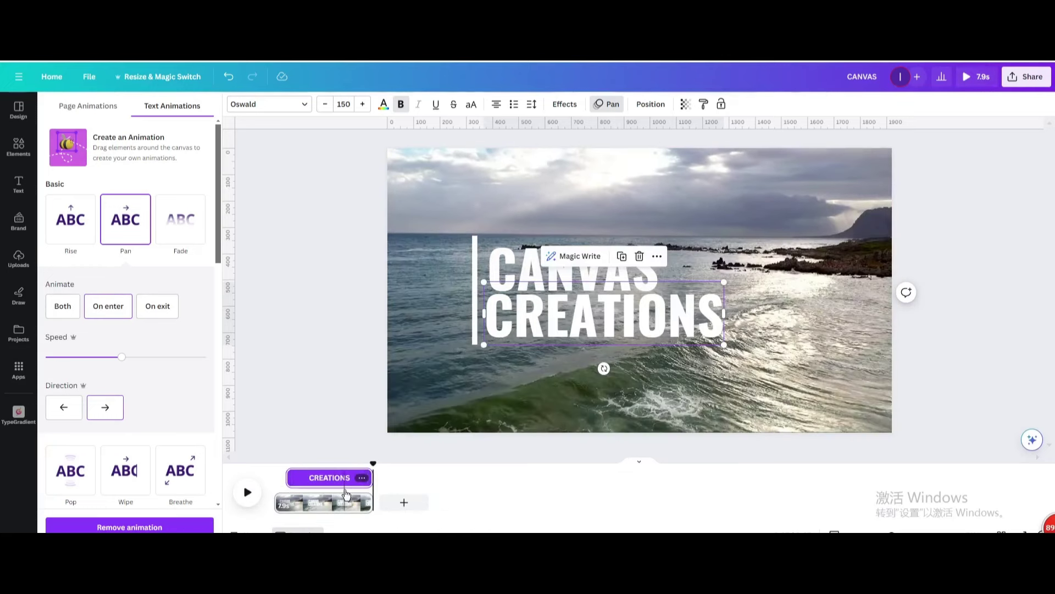
{"action": "left_click", "coordinate": [510, 269]}
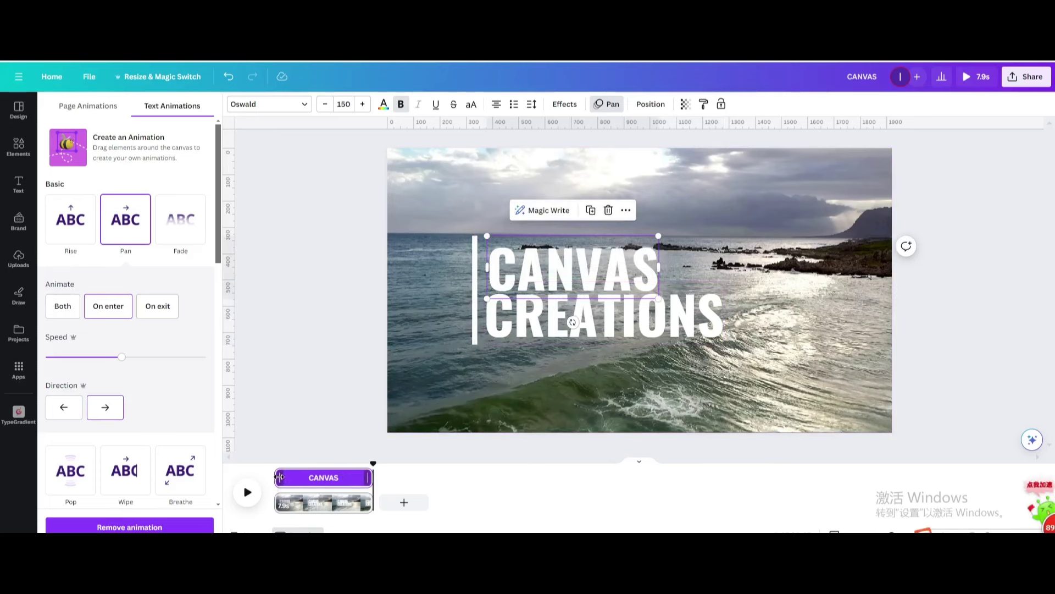
{"action": "left_click_drag", "start_coordinate": [279, 476], "coordinate": [284, 475]}
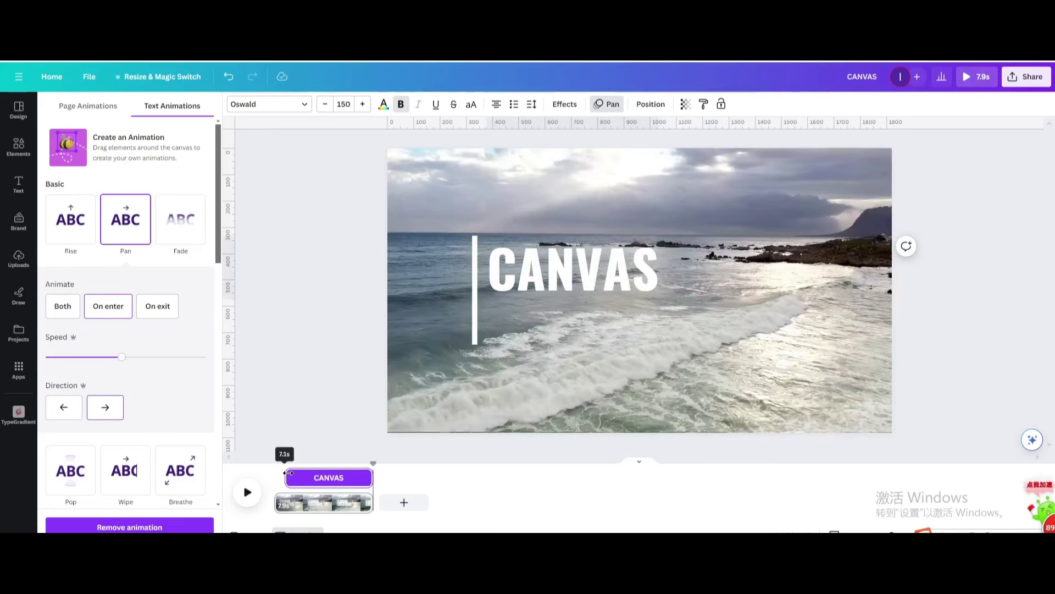
{"action": "left_click_drag", "start_coordinate": [287, 473], "coordinate": [287, 474]}
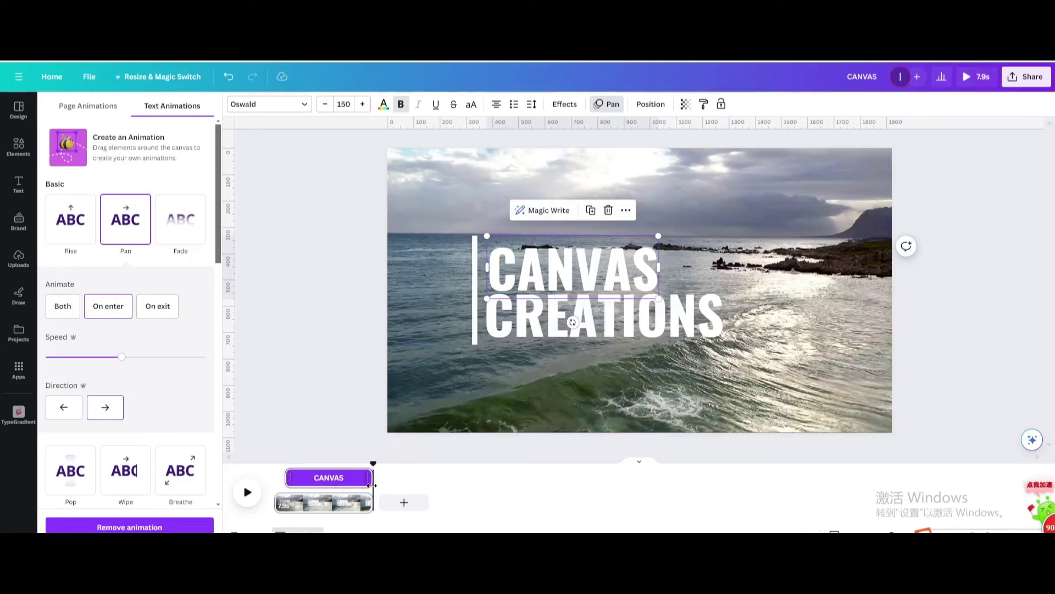
{"action": "left_click_drag", "start_coordinate": [373, 482], "coordinate": [269, 487]}
Step: Preview the animation, then shorten how long the line and CREATIONS stay visible
{"action": "left_click", "coordinate": [515, 335]}
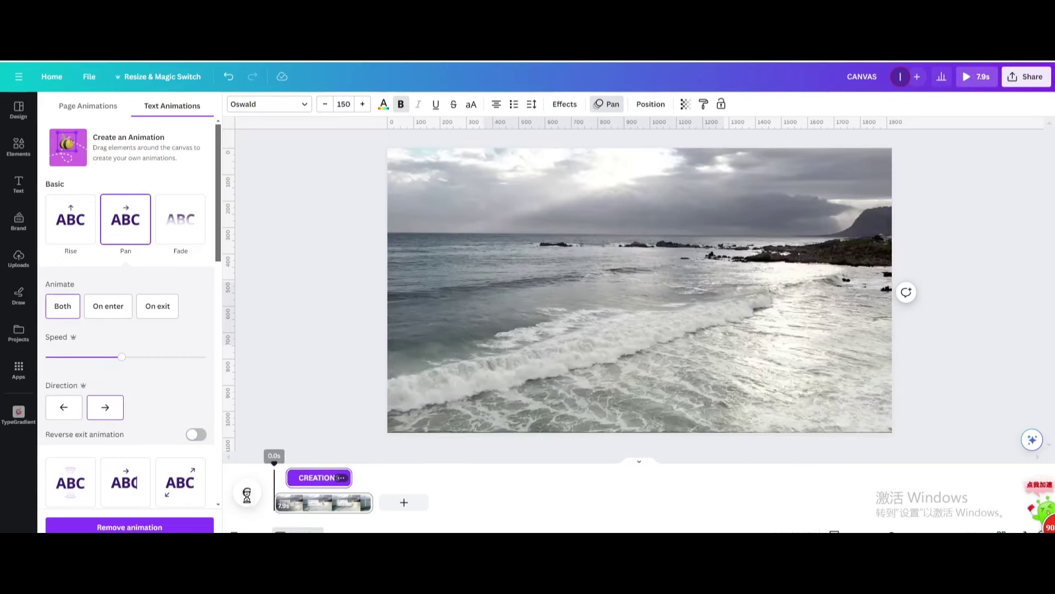
{"action": "left_click", "coordinate": [247, 494]}
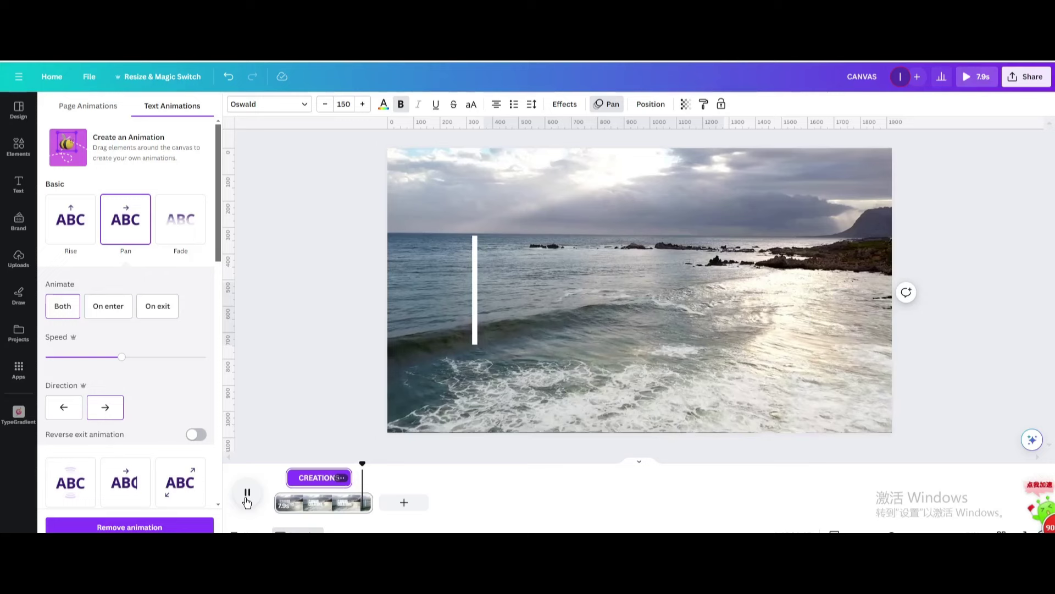
{"action": "left_click", "coordinate": [246, 498]}
{"action": "left_click", "coordinate": [475, 319]}
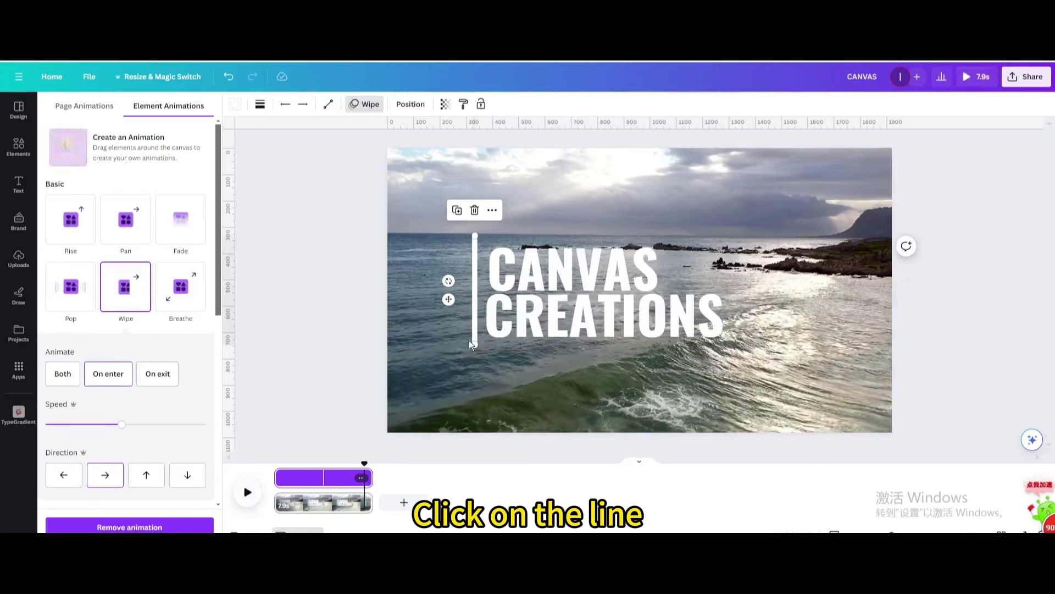
{"action": "left_click_drag", "start_coordinate": [361, 482], "coordinate": [326, 475]}
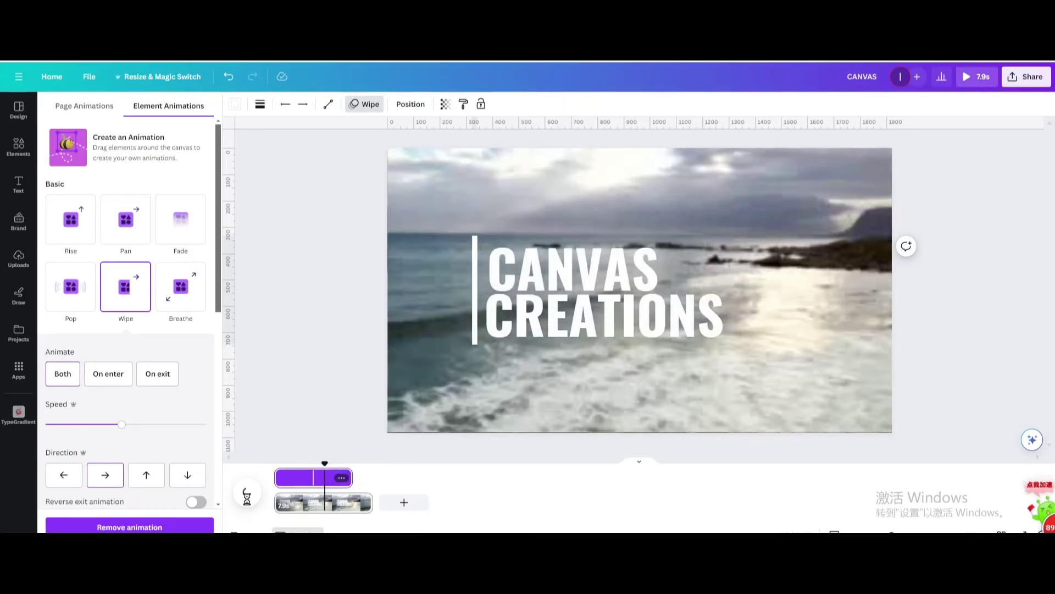
{"action": "left_click", "coordinate": [537, 330]}
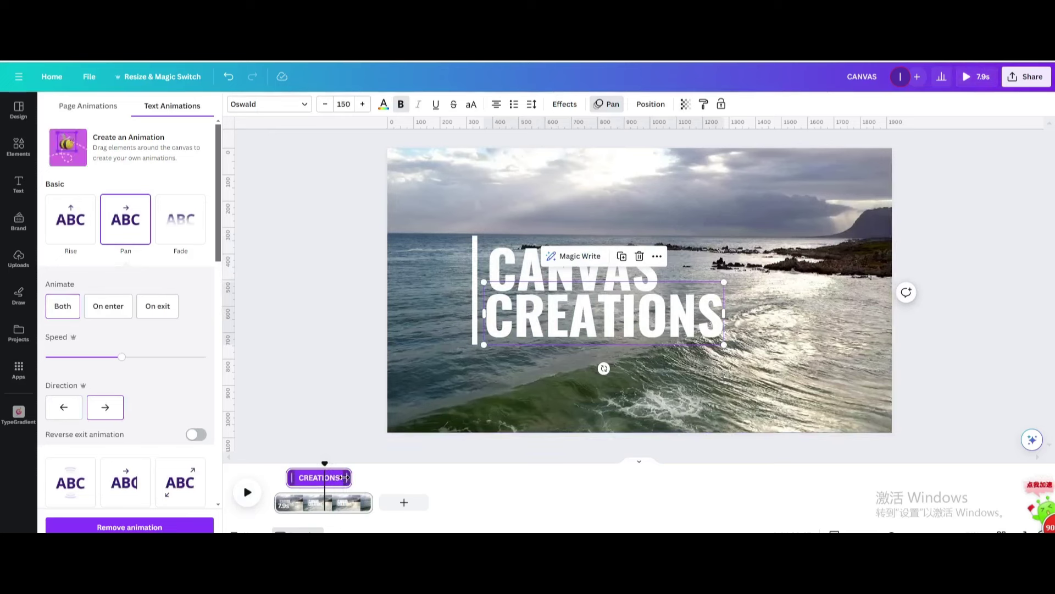
{"action": "left_click_drag", "start_coordinate": [345, 478], "coordinate": [337, 478]}
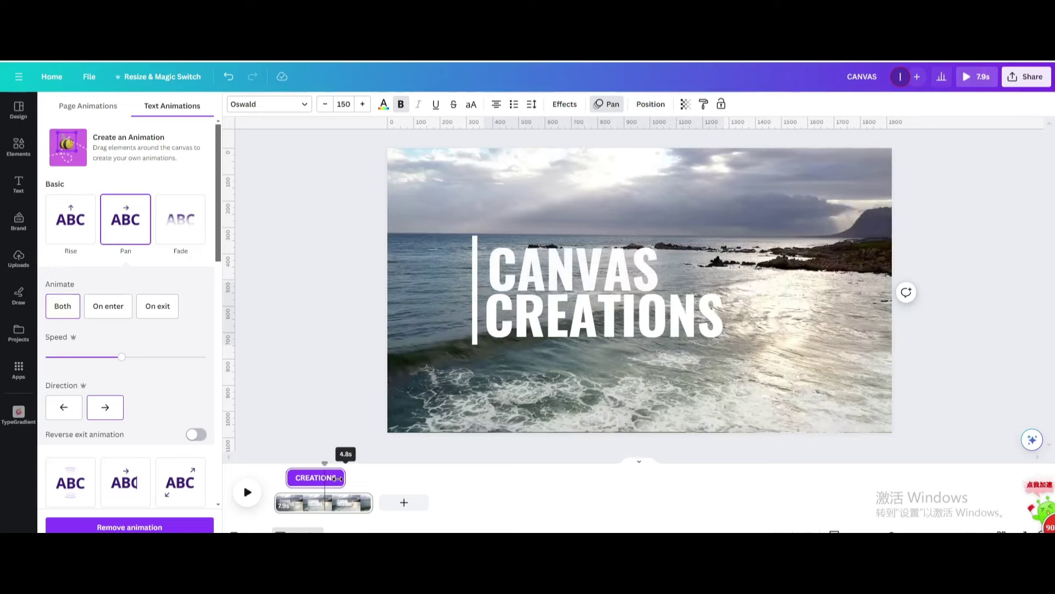
Step: Replay the preview from the start and trim the beach page to 7.1 seconds
{"action": "left_click", "coordinate": [329, 477]}
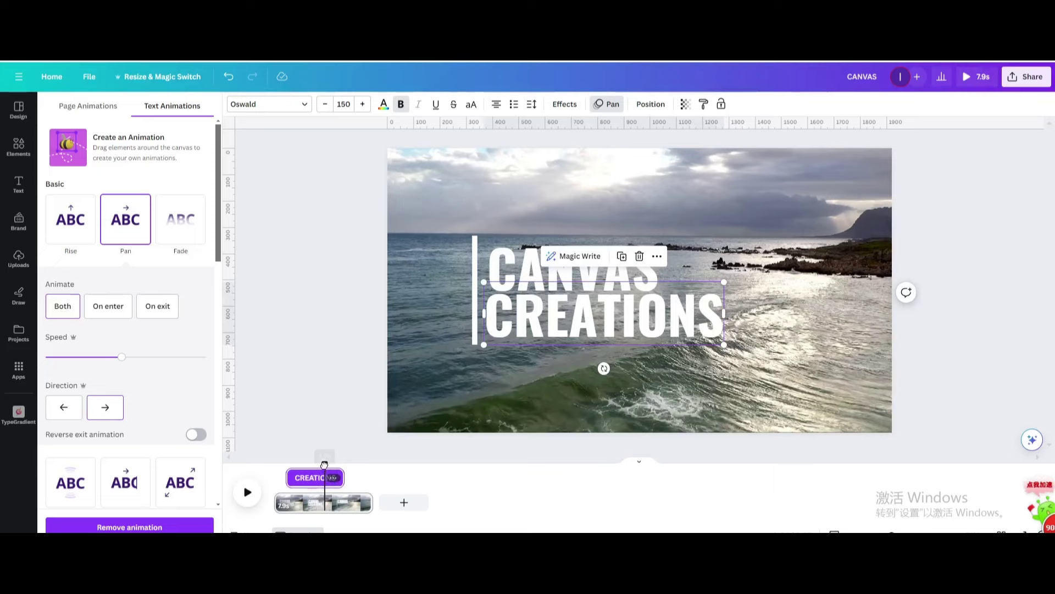
{"action": "left_click_drag", "start_coordinate": [325, 465], "coordinate": [274, 464]}
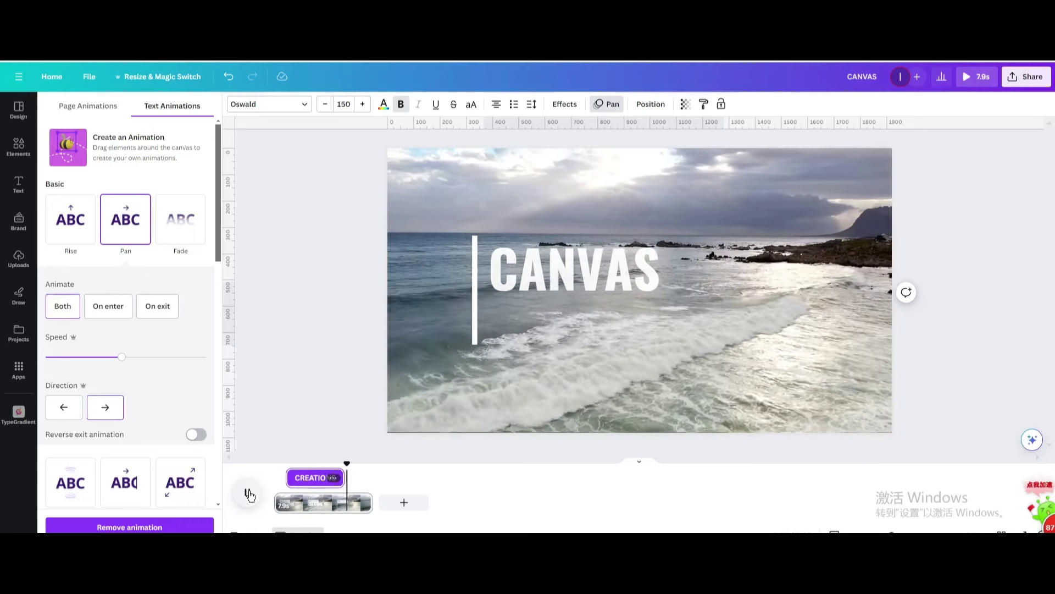
{"action": "left_click", "coordinate": [249, 494]}
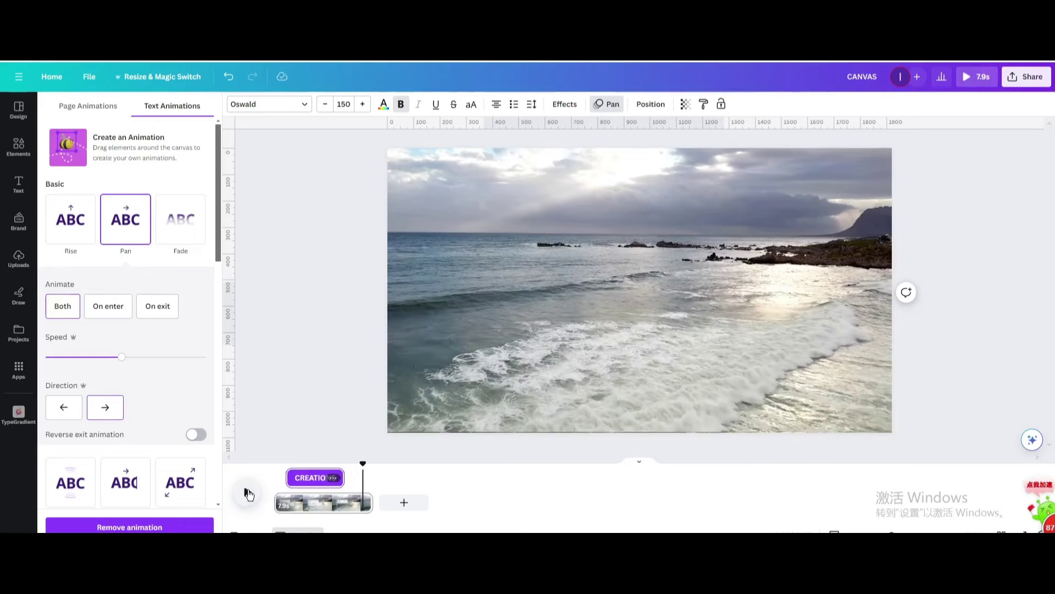
{"action": "left_click_drag", "start_coordinate": [371, 504], "coordinate": [361, 504]}
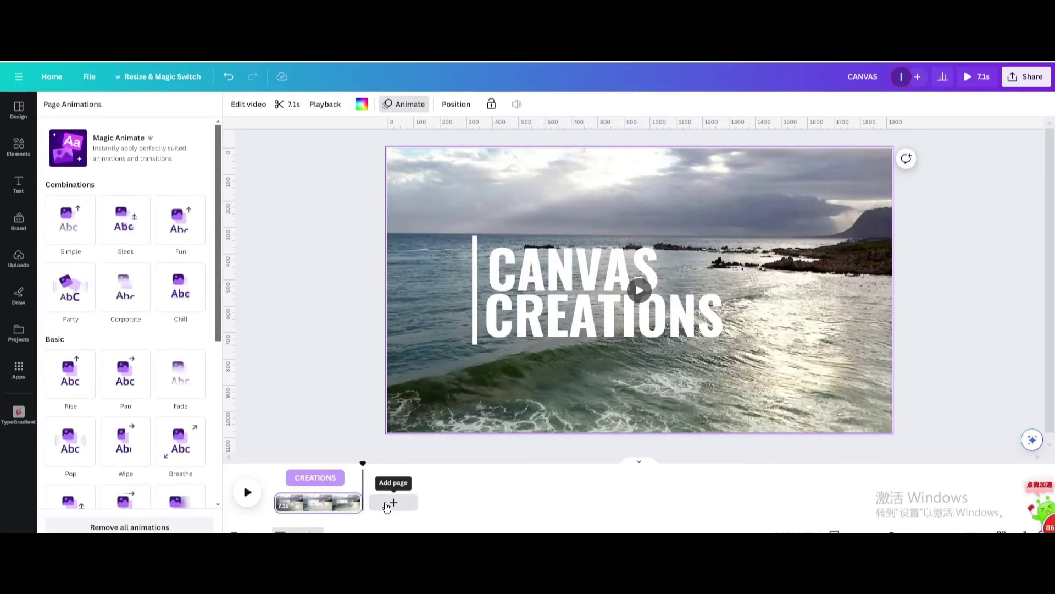
Step: Add a second page and fill it edge to edge with the yacht video from Recently used
{"action": "left_click", "coordinate": [390, 503]}
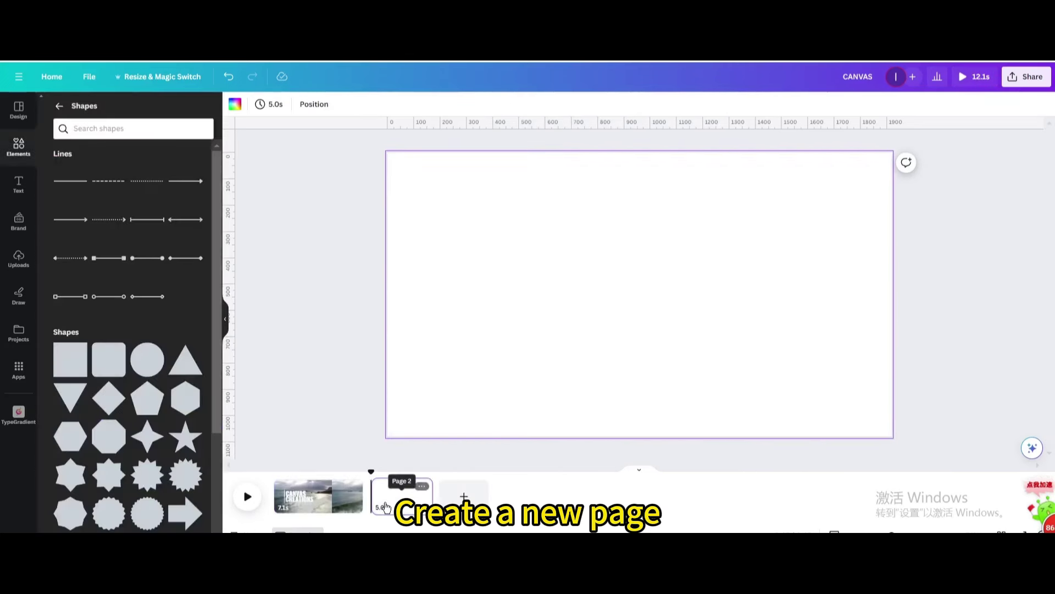
{"action": "left_click", "coordinate": [59, 107]}
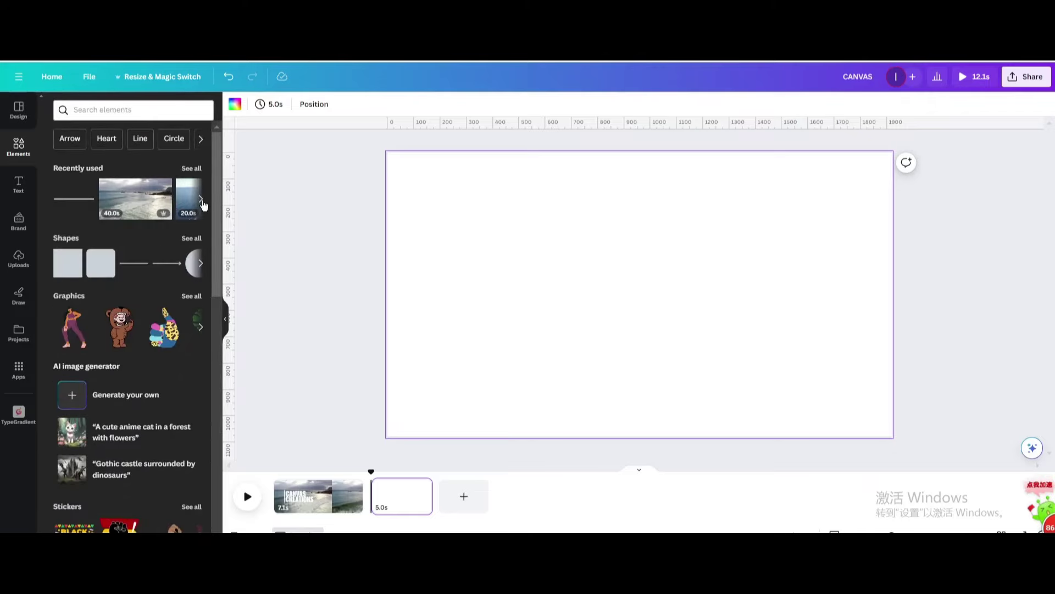
{"action": "left_click", "coordinate": [201, 199]}
{"action": "left_click", "coordinate": [96, 197]}
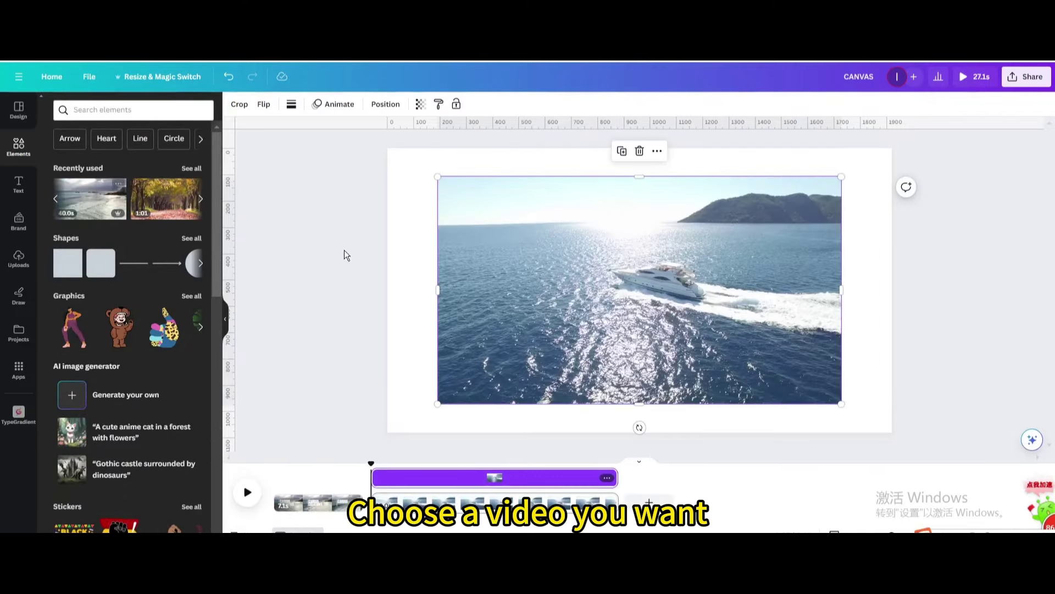
{"action": "left_click_drag", "start_coordinate": [566, 258], "coordinate": [516, 230]}
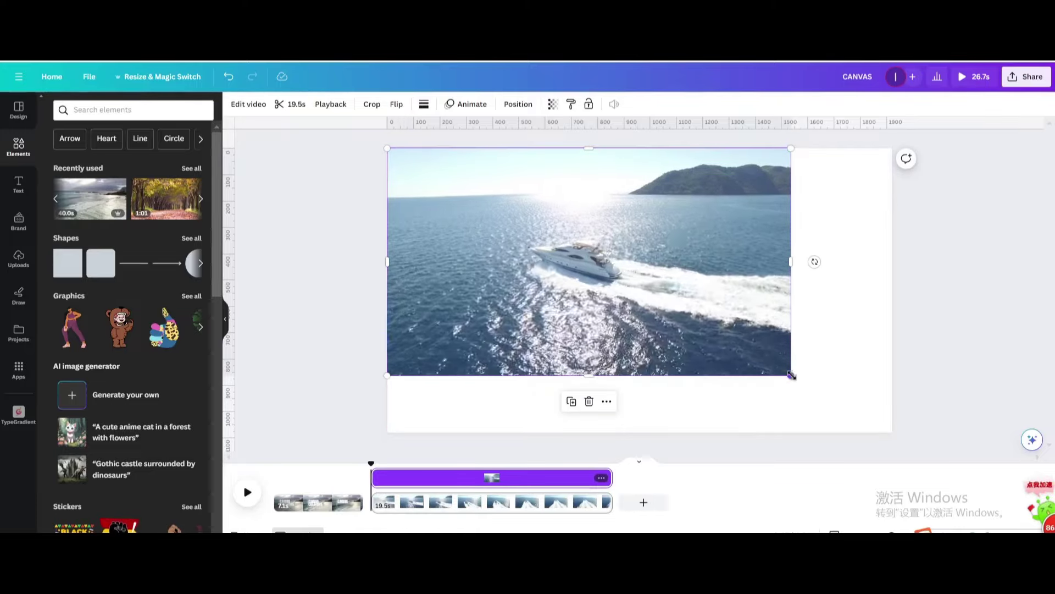
{"action": "left_click_drag", "start_coordinate": [791, 375], "coordinate": [889, 433]}
{"action": "left_click", "coordinate": [18, 185]}
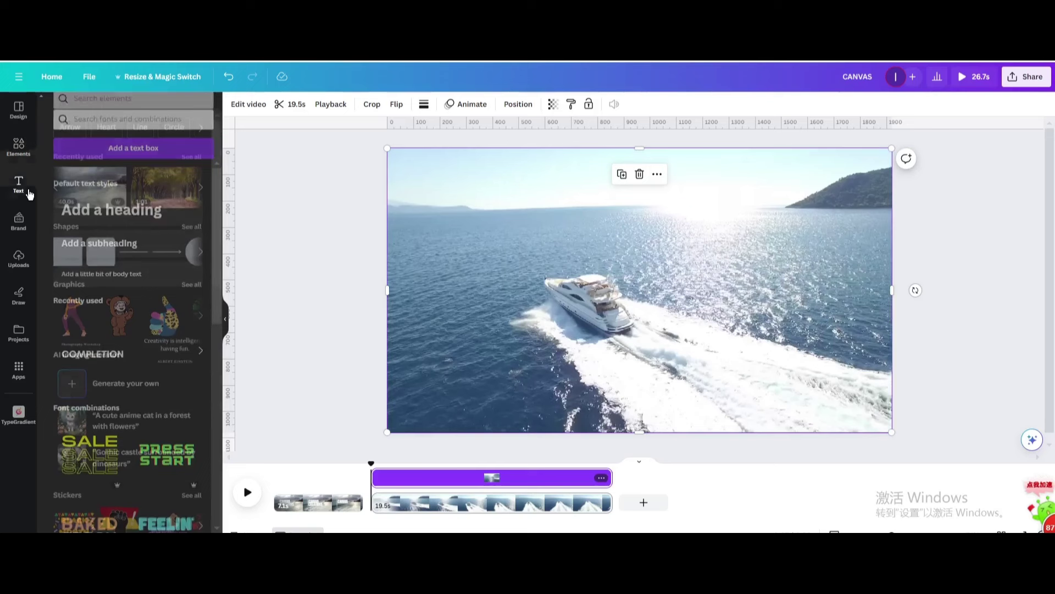
Step: Add a heading on the yacht page reading CANVAS
{"action": "left_click", "coordinate": [127, 200]}
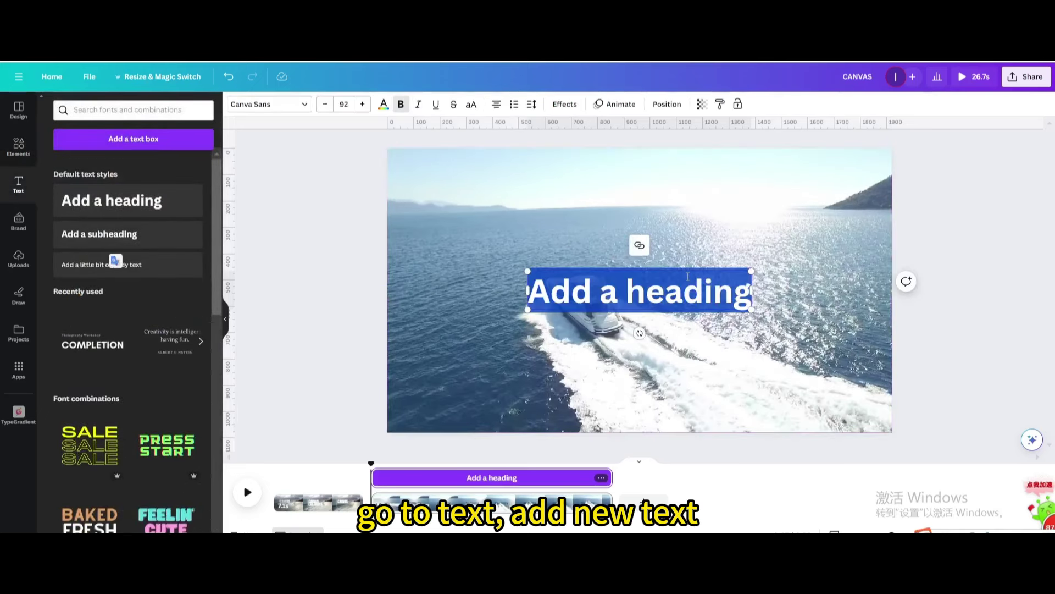
{"action": "type", "text": "CAVAN"}
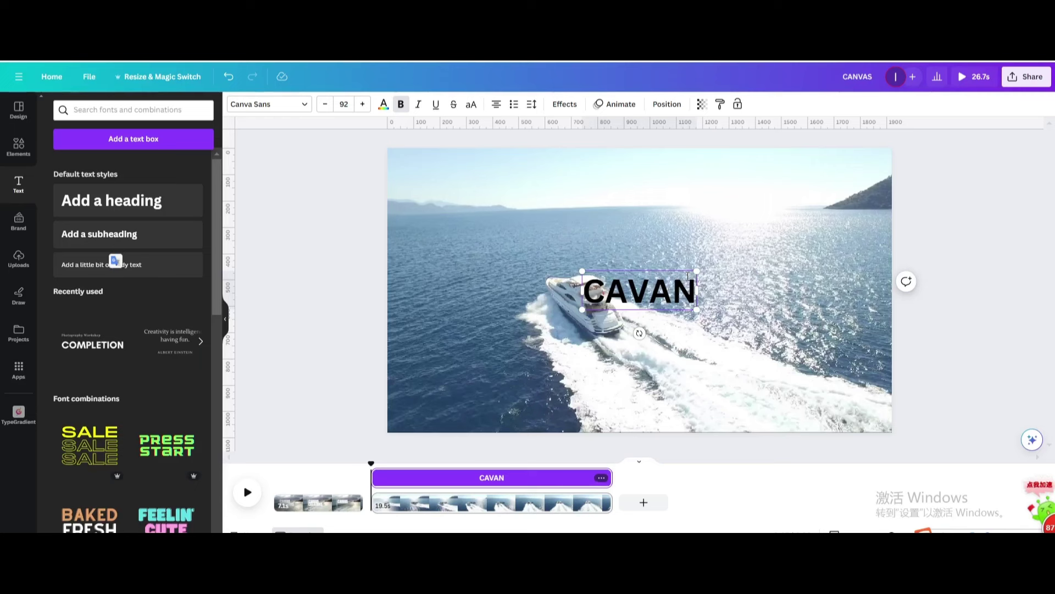
{"action": "key", "text": "BackSpace"}
{"action": "key", "text": "BackSpace"}
{"action": "key", "text": "BackSpace"}
{"action": "type", "text": "NVAS"}
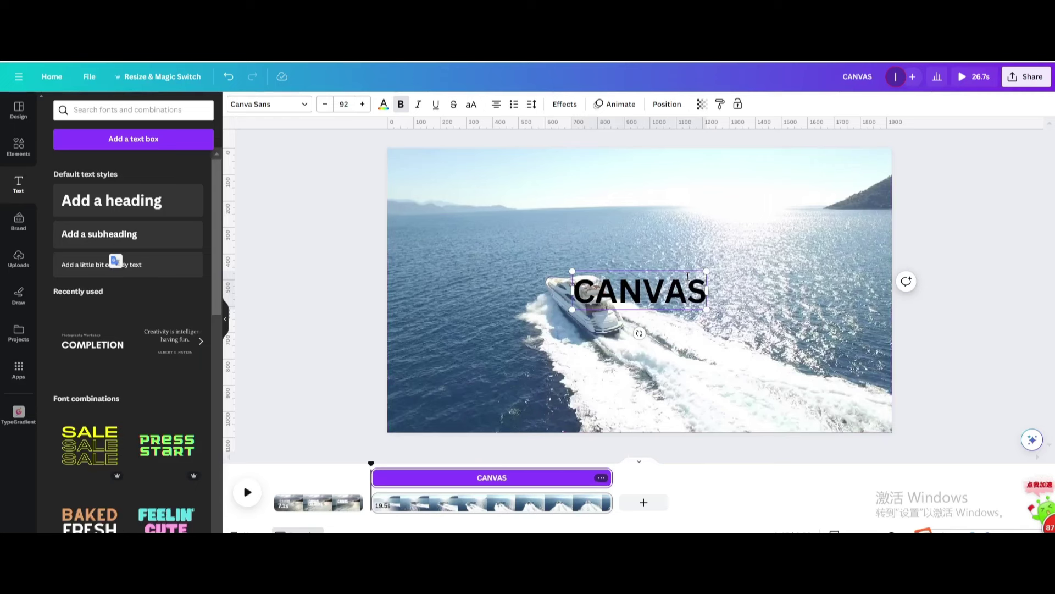
{"action": "left_click", "coordinate": [704, 357]}
{"action": "left_click", "coordinate": [652, 308]}
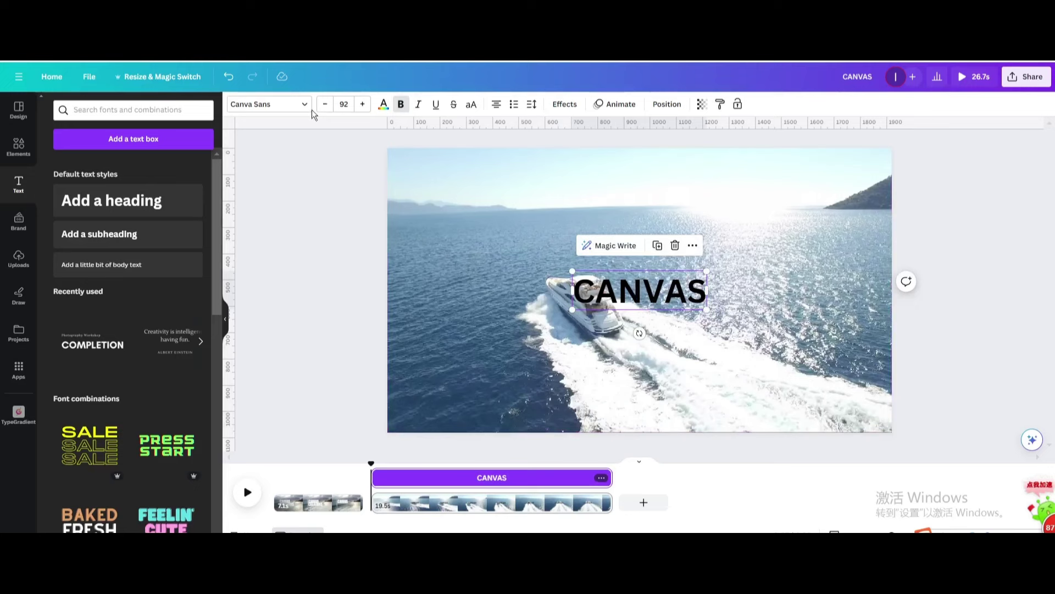
Step: Set the CANVAS heading font to Oswald and its colour to white
{"action": "left_click", "coordinate": [296, 108]}
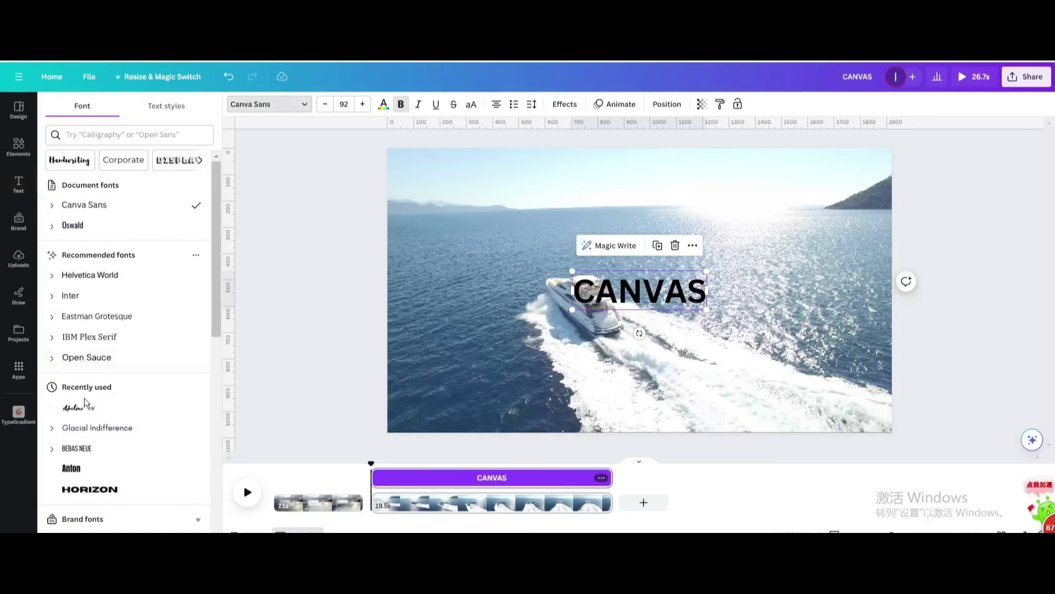
{"action": "left_click", "coordinate": [101, 227]}
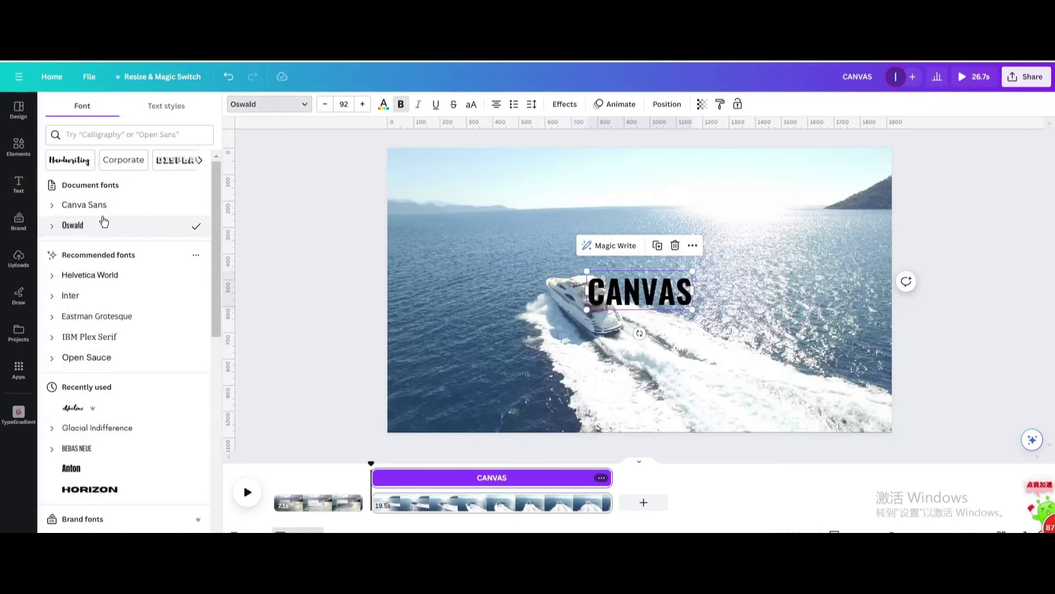
{"action": "left_click", "coordinate": [384, 105]}
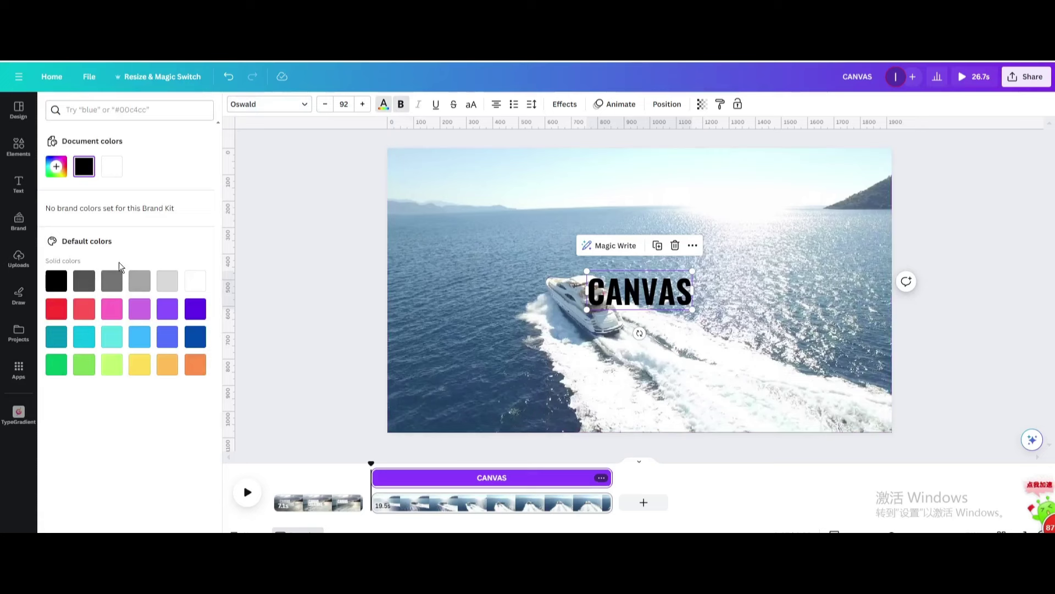
{"action": "left_click", "coordinate": [194, 282]}
Step: Give CANVAS a Lift effect at intensity 100 and move it up-right
{"action": "left_click", "coordinate": [567, 104]}
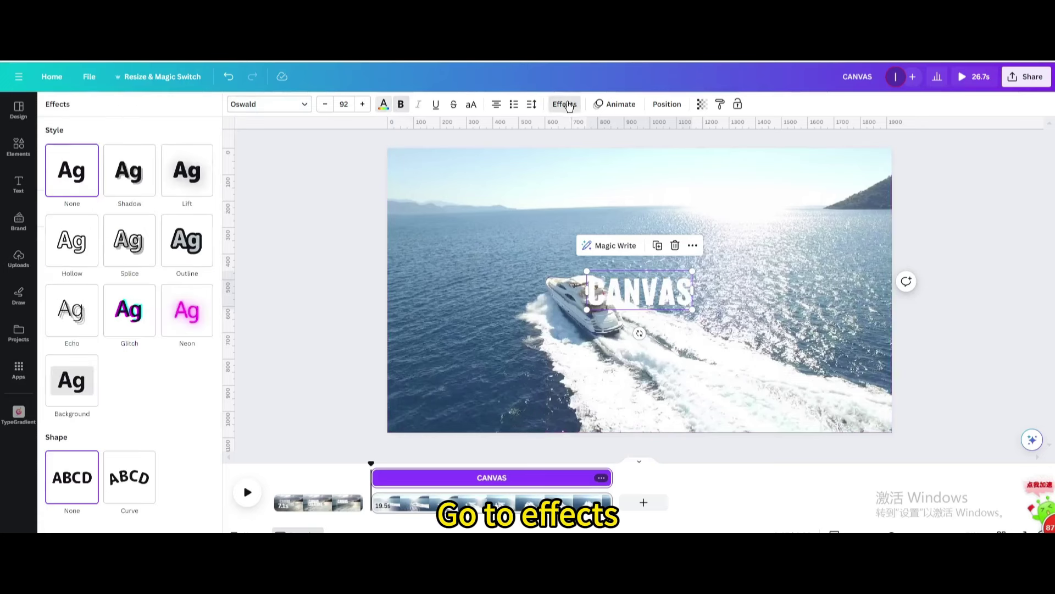
{"action": "left_click", "coordinate": [187, 190]}
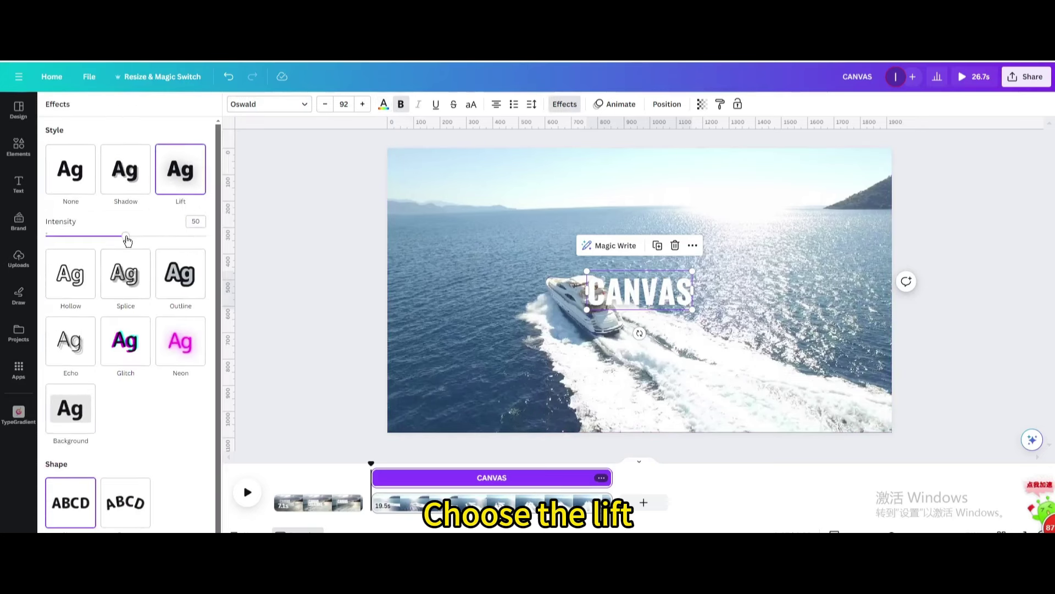
{"action": "left_click_drag", "start_coordinate": [199, 239], "coordinate": [207, 237]}
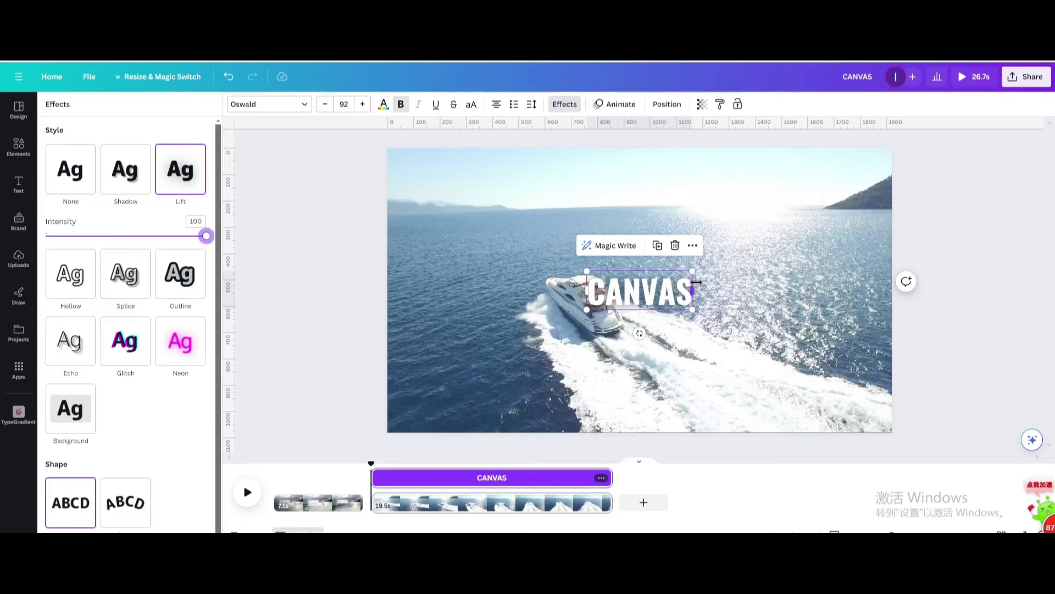
{"action": "left_click_drag", "start_coordinate": [658, 292], "coordinate": [794, 332]}
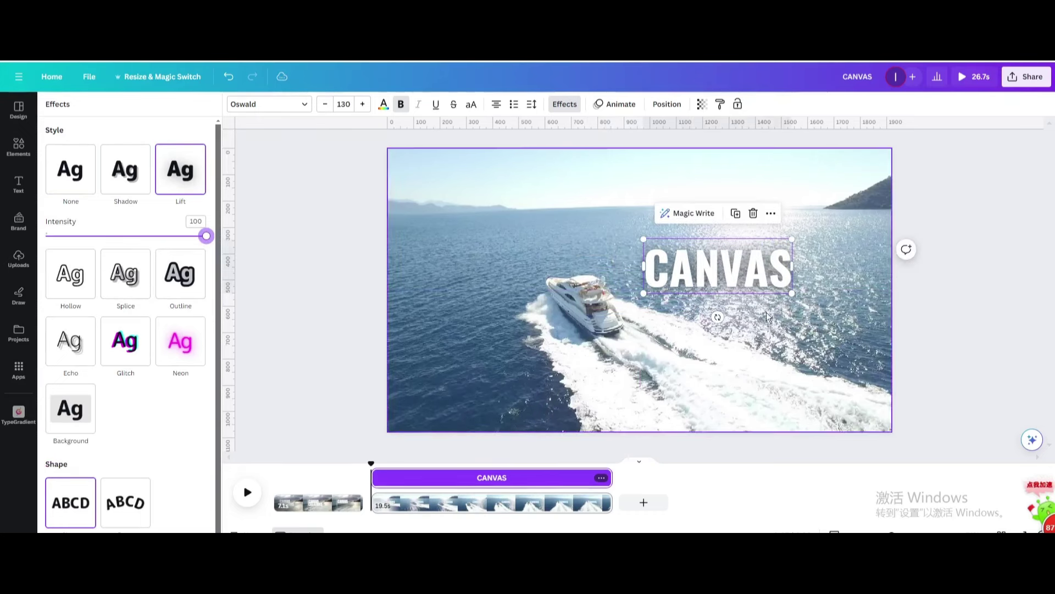
Step: Duplicate CANVAS, retype the copy as CREATIONS, and stagger it lower-left
{"action": "left_click", "coordinate": [735, 214]}
{"action": "left_click_drag", "start_coordinate": [730, 266], "coordinate": [554, 339]}
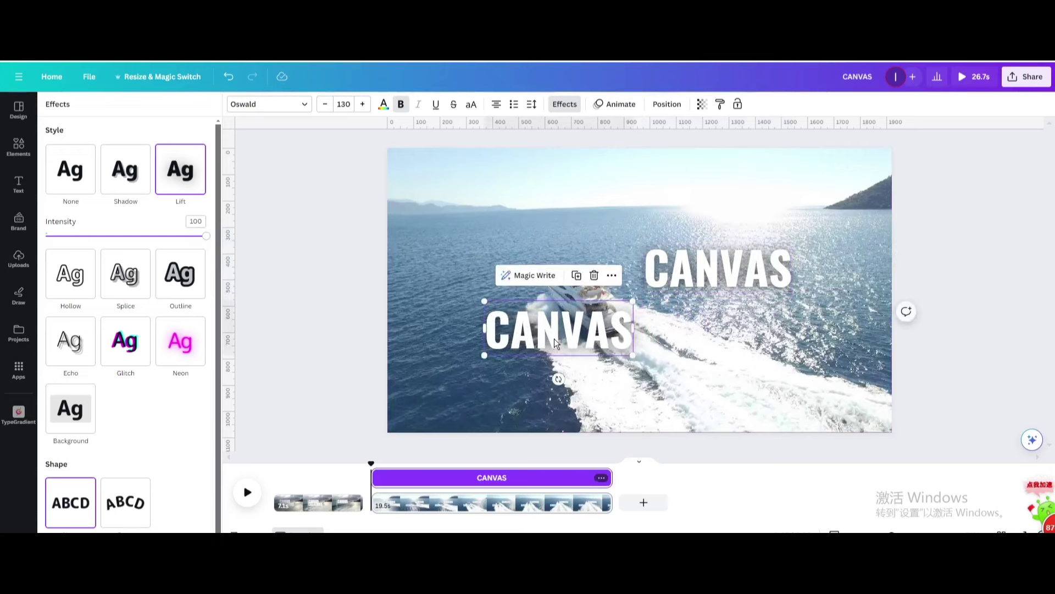
{"action": "double_click", "coordinate": [554, 338]}
{"action": "type", "text": "CR"}
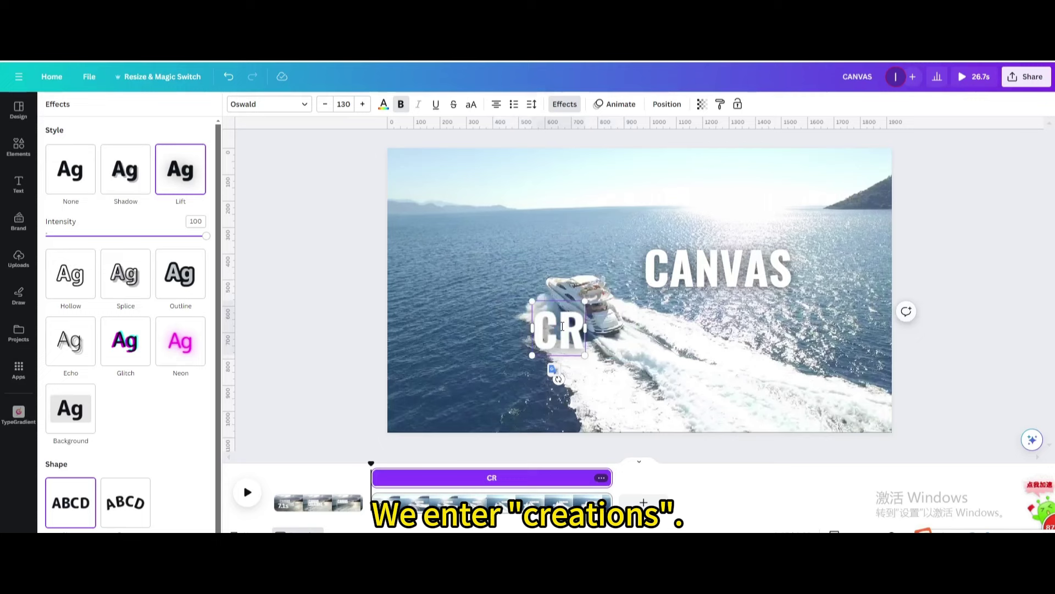
{"action": "type", "text": "EATIONS"}
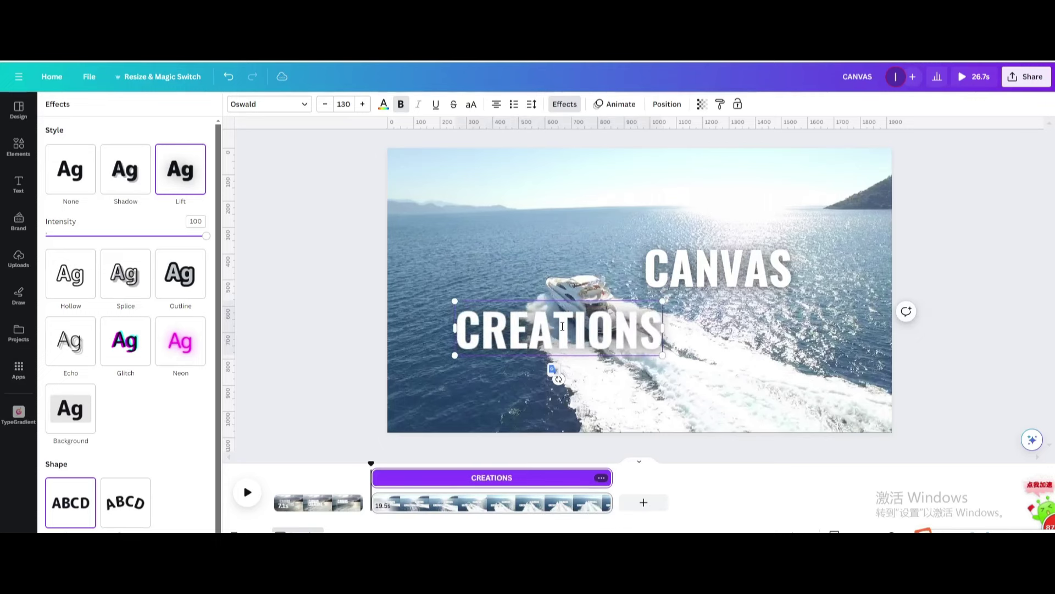
{"action": "left_click", "coordinate": [724, 338]}
{"action": "left_click_drag", "start_coordinate": [597, 326], "coordinate": [564, 325]}
{"action": "left_click_drag", "start_coordinate": [695, 279], "coordinate": [700, 269]}
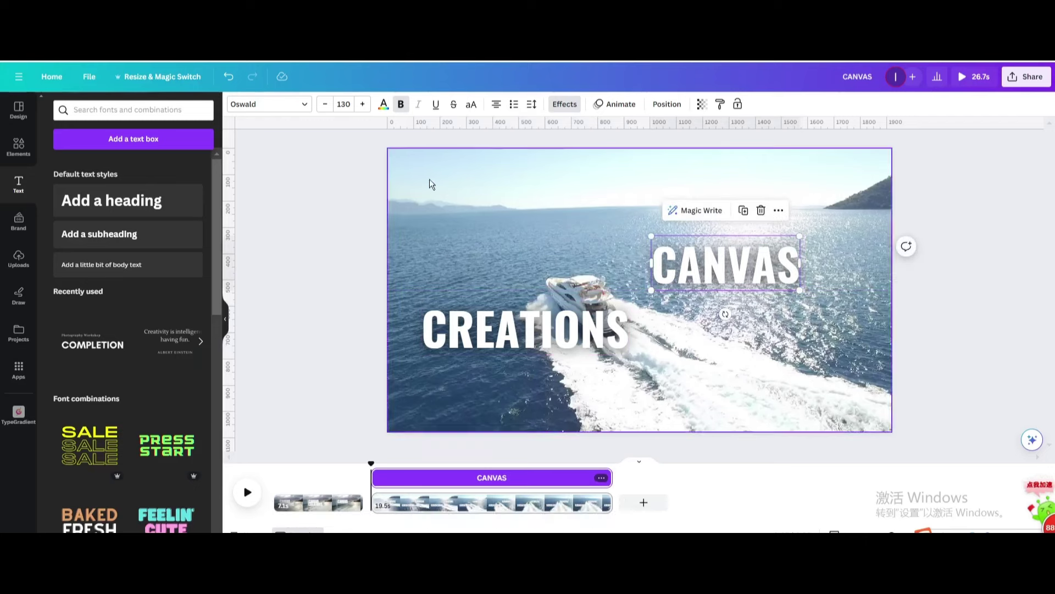
Step: Add a thick white line and rotate it to vertical
{"action": "left_click", "coordinate": [27, 159]}
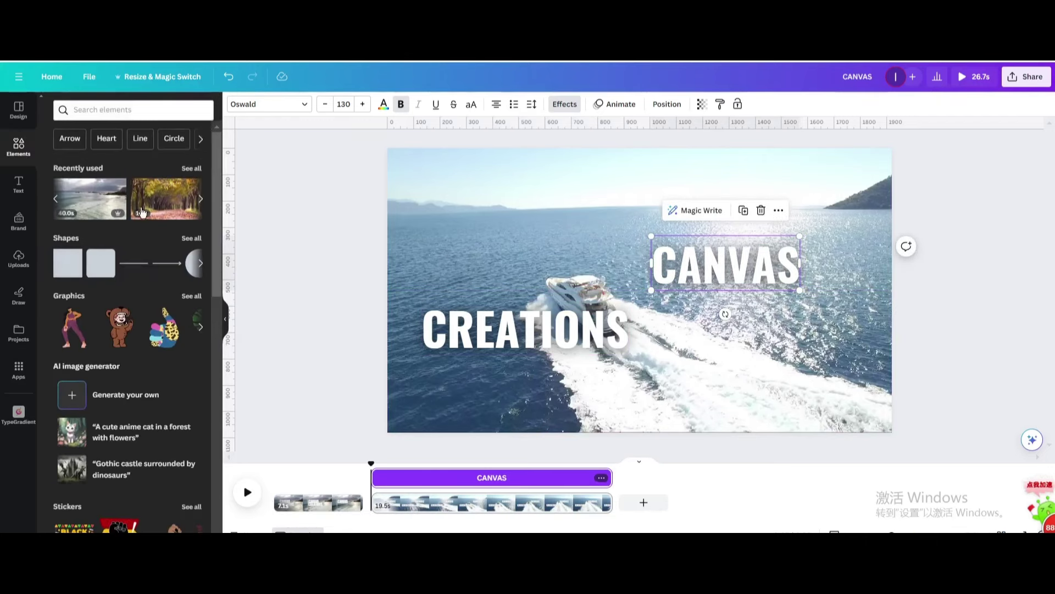
{"action": "left_click", "coordinate": [191, 238]}
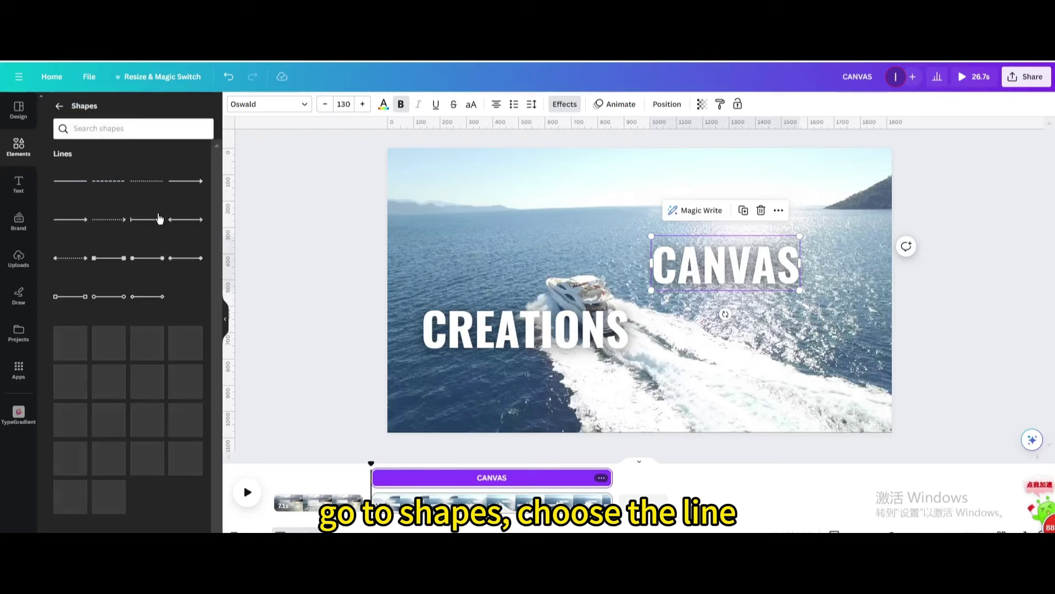
{"action": "left_click", "coordinate": [68, 182]}
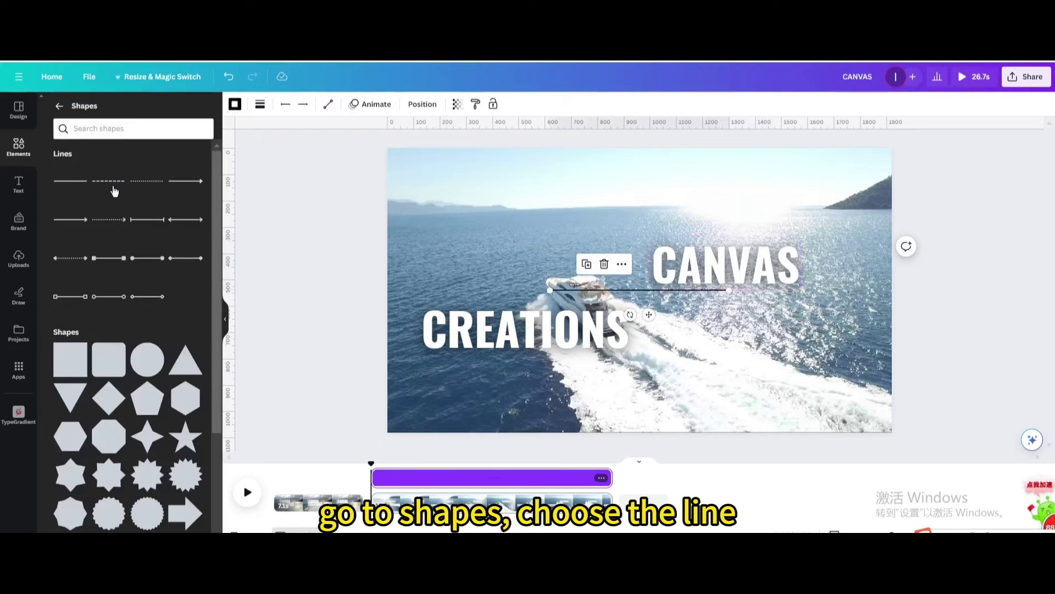
{"action": "left_click", "coordinate": [260, 104]}
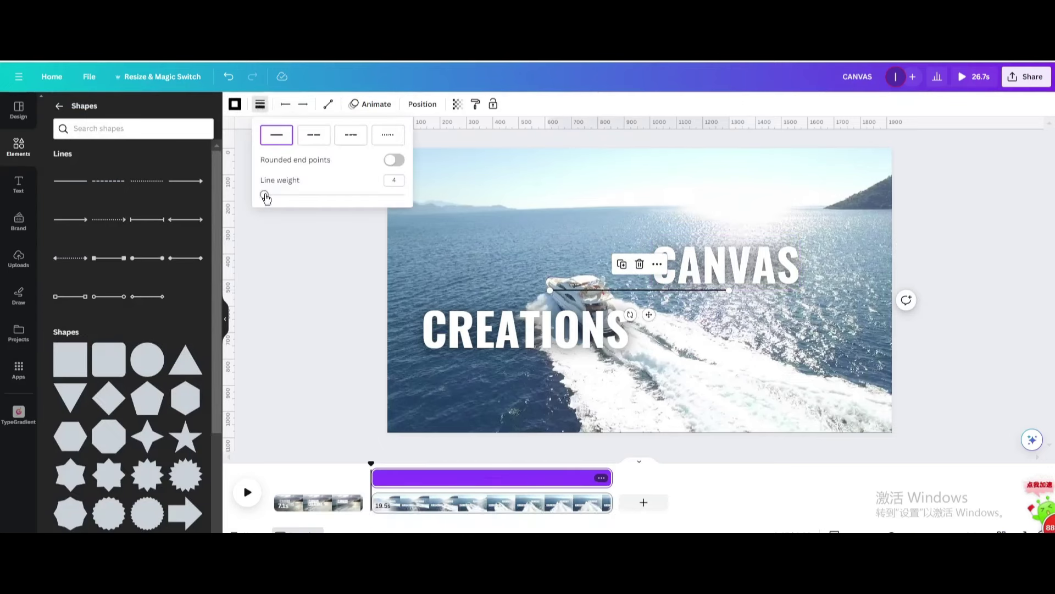
{"action": "left_click_drag", "start_coordinate": [264, 194], "coordinate": [285, 196]}
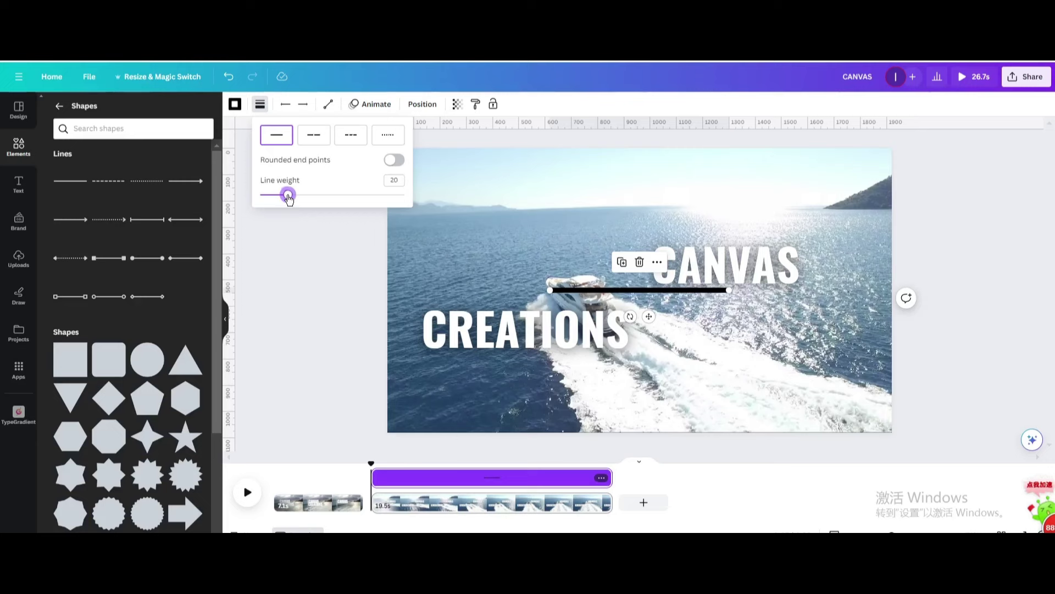
{"action": "left_click", "coordinate": [235, 104]}
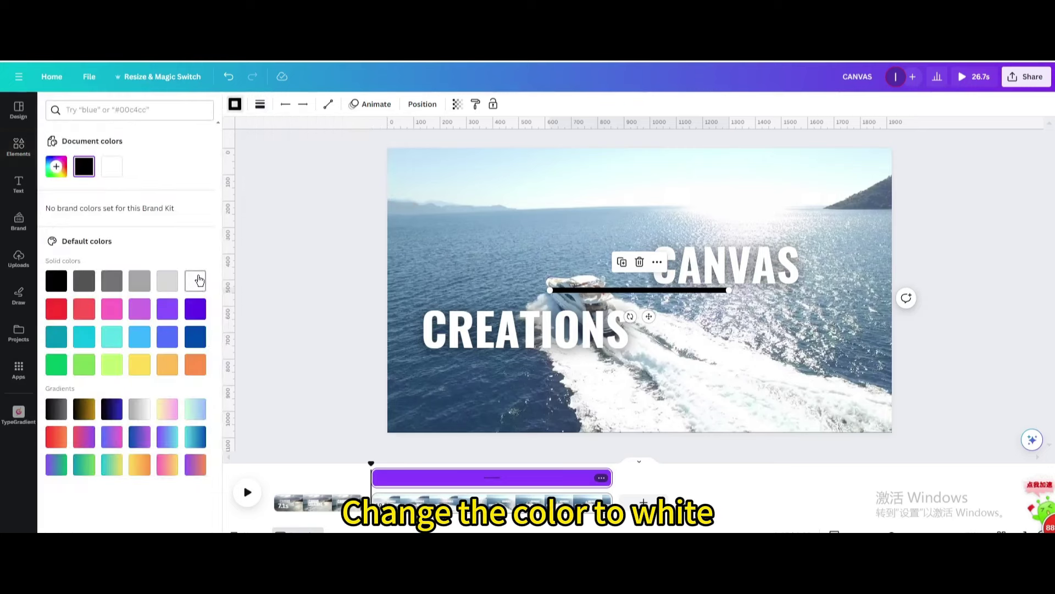
{"action": "left_click", "coordinate": [200, 281]}
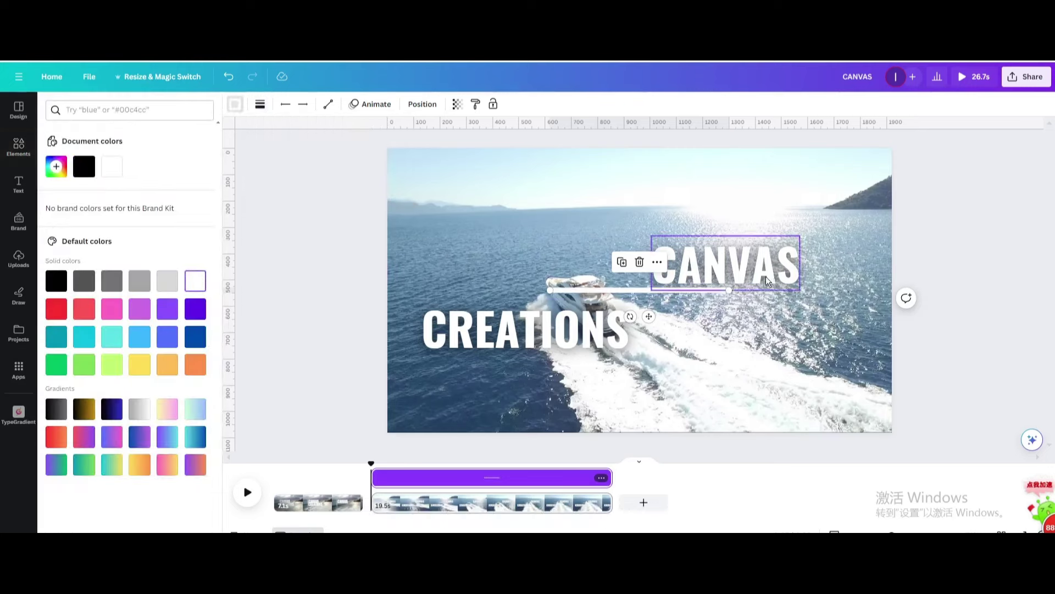
{"action": "left_click_drag", "start_coordinate": [630, 316], "coordinate": [622, 290]}
Step: Align CANVAS to centre, raise CREATIONS slightly, and resize the line to 605 long
{"action": "left_click_drag", "start_coordinate": [686, 273], "coordinate": [685, 272]}
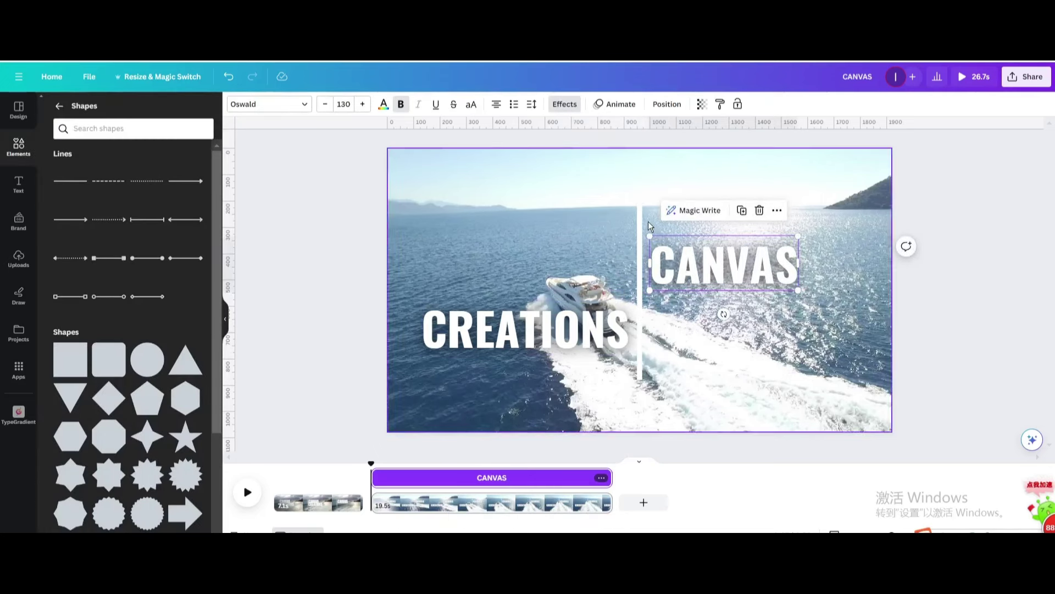
{"action": "left_click", "coordinate": [602, 322]}
{"action": "left_click_drag", "start_coordinate": [601, 321], "coordinate": [602, 312]}
{"action": "left_click", "coordinate": [640, 278]}
{"action": "left_click_drag", "start_coordinate": [640, 201], "coordinate": [639, 211]}
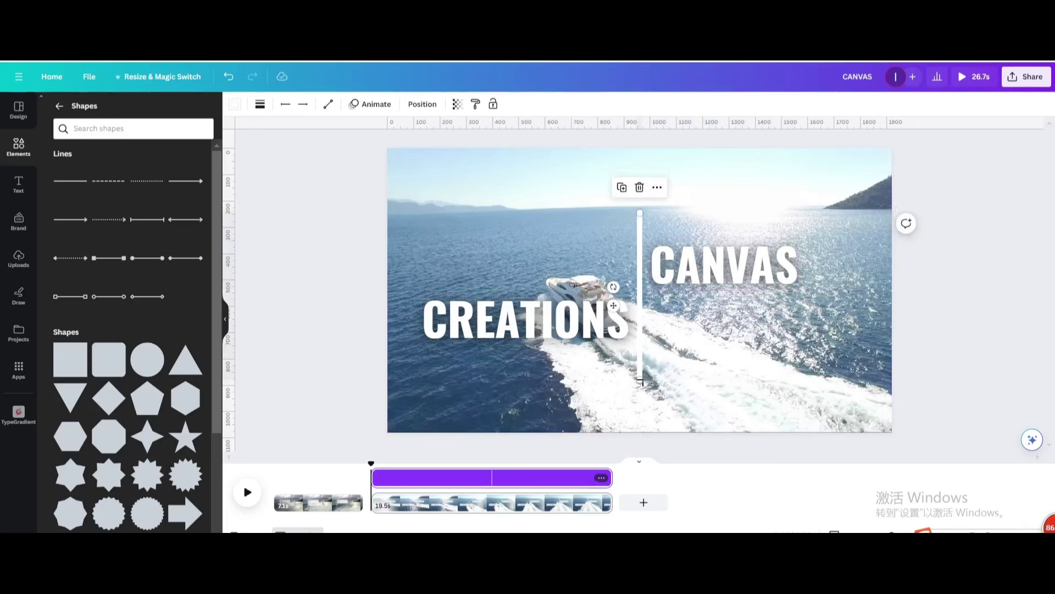
{"action": "left_click_drag", "start_coordinate": [641, 375], "coordinate": [641, 368]}
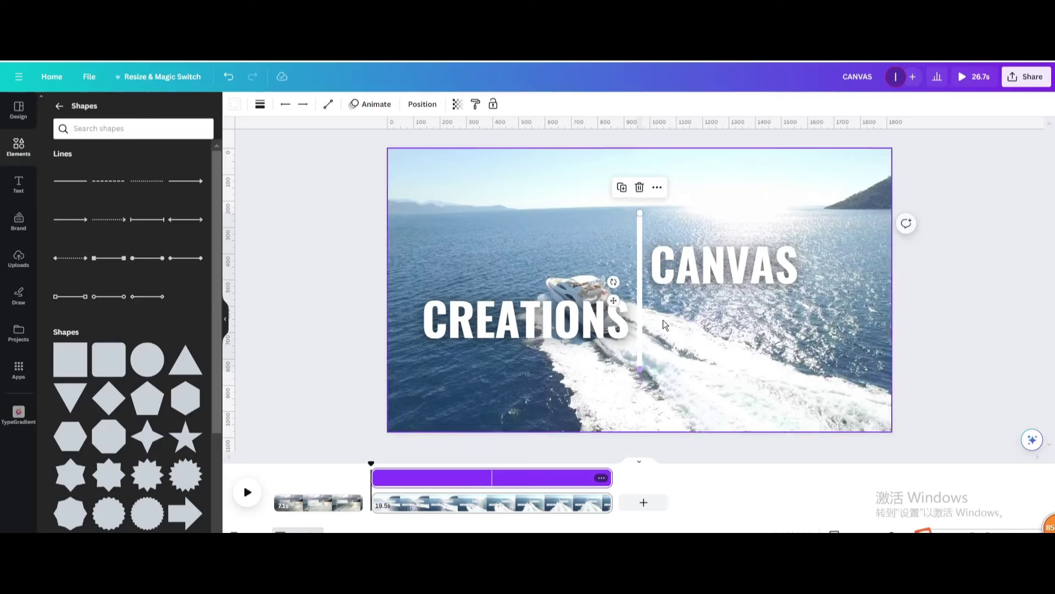
Step: Give CANVAS a leftward Steady custom motion path and CREATIONS a rightward motion path
{"action": "left_click", "coordinate": [688, 263]}
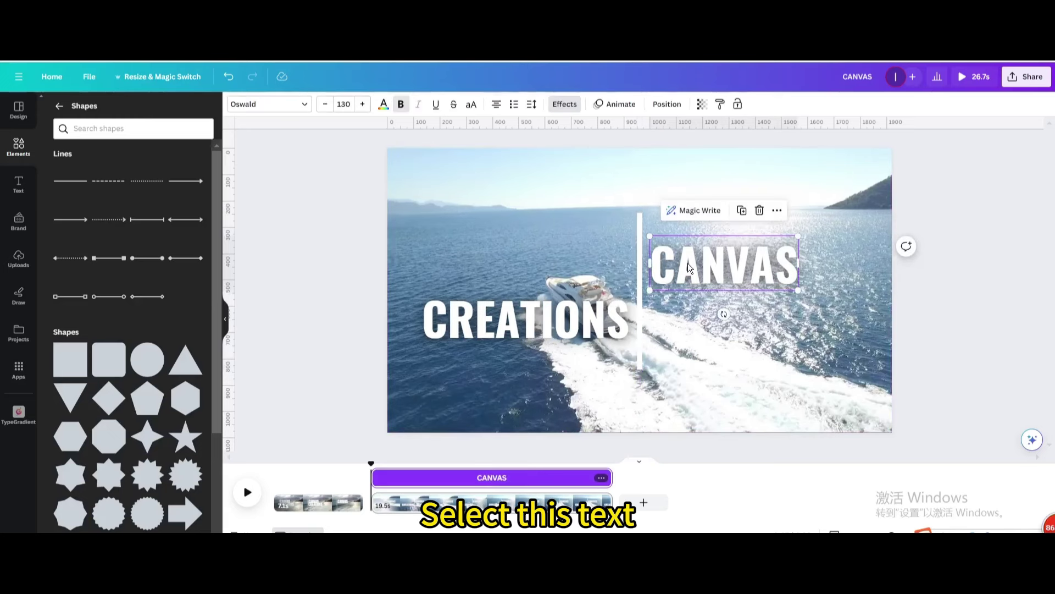
{"action": "left_click", "coordinate": [615, 106]}
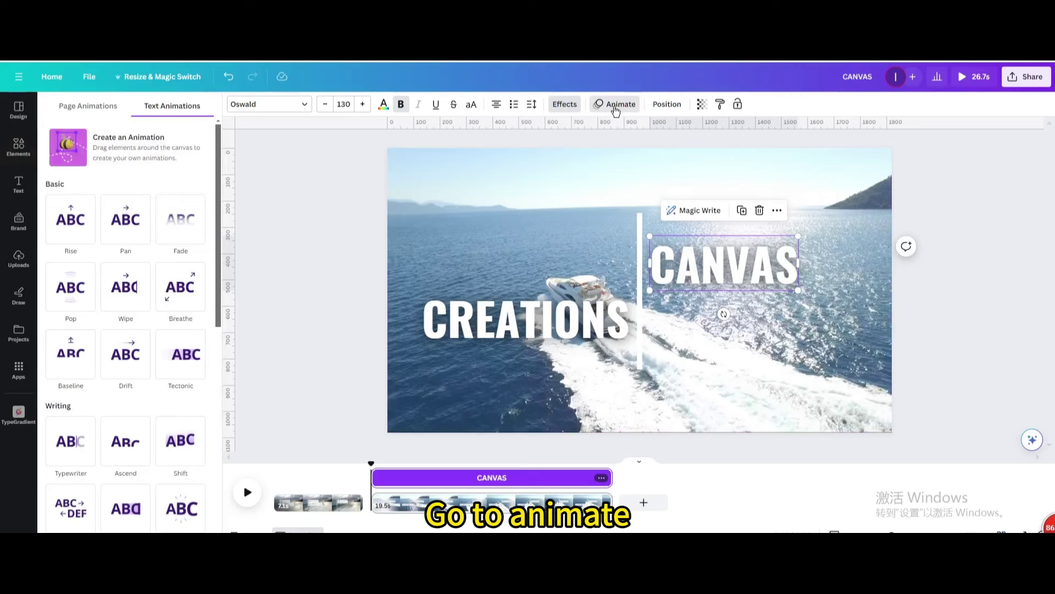
{"action": "left_click", "coordinate": [129, 154]}
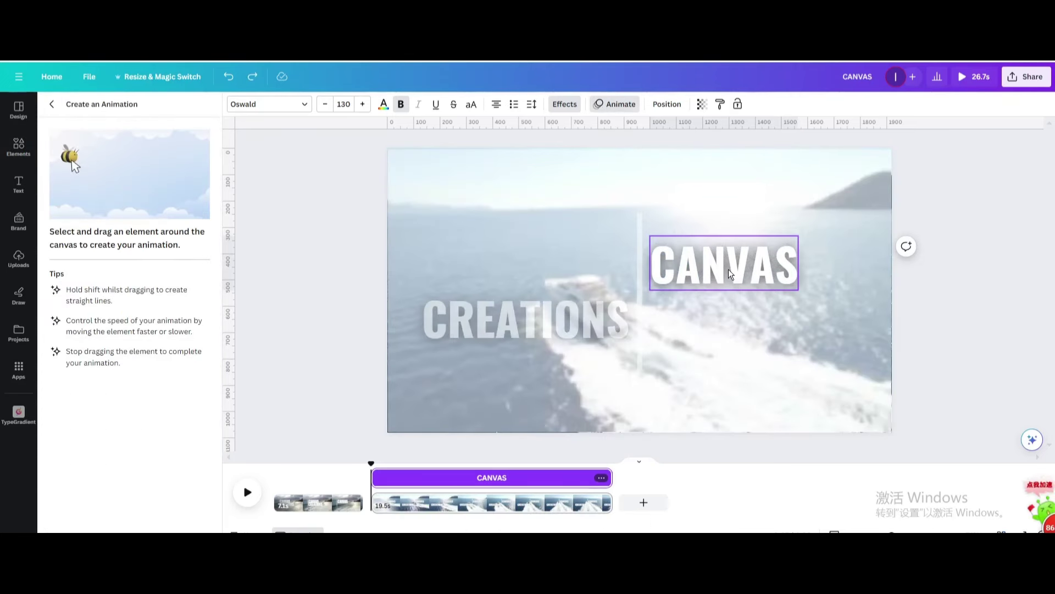
{"action": "mouse_move", "coordinate": [726, 269]}
{"action": "left_mouse_down"}
{"action": "mouse_move", "coordinate": [548, 264]}
{"action": "mouse_move", "coordinate": [723, 264]}
{"action": "left_mouse_up"}
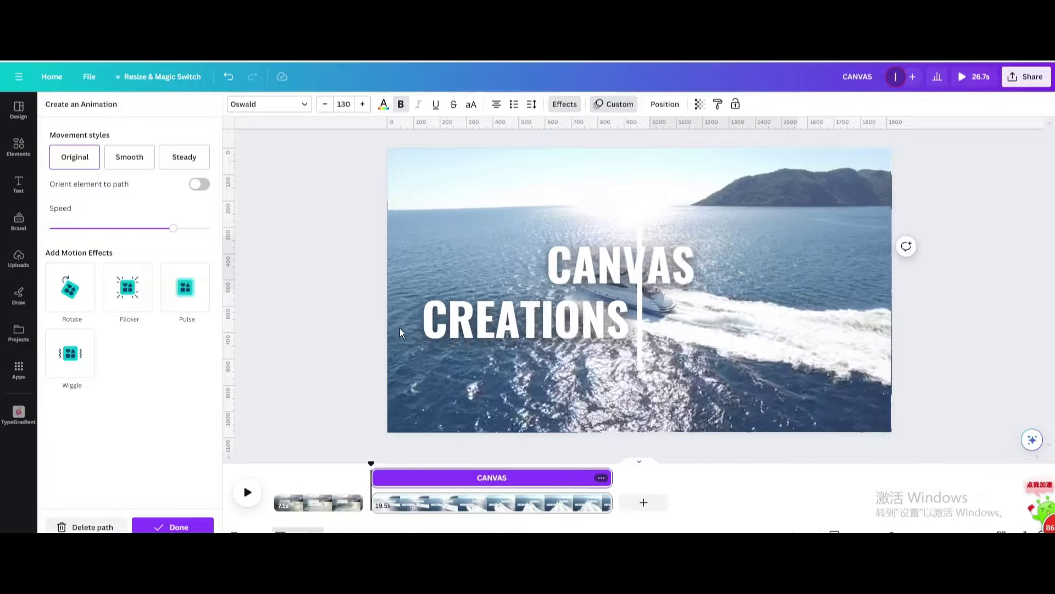
{"action": "left_click", "coordinate": [185, 157]}
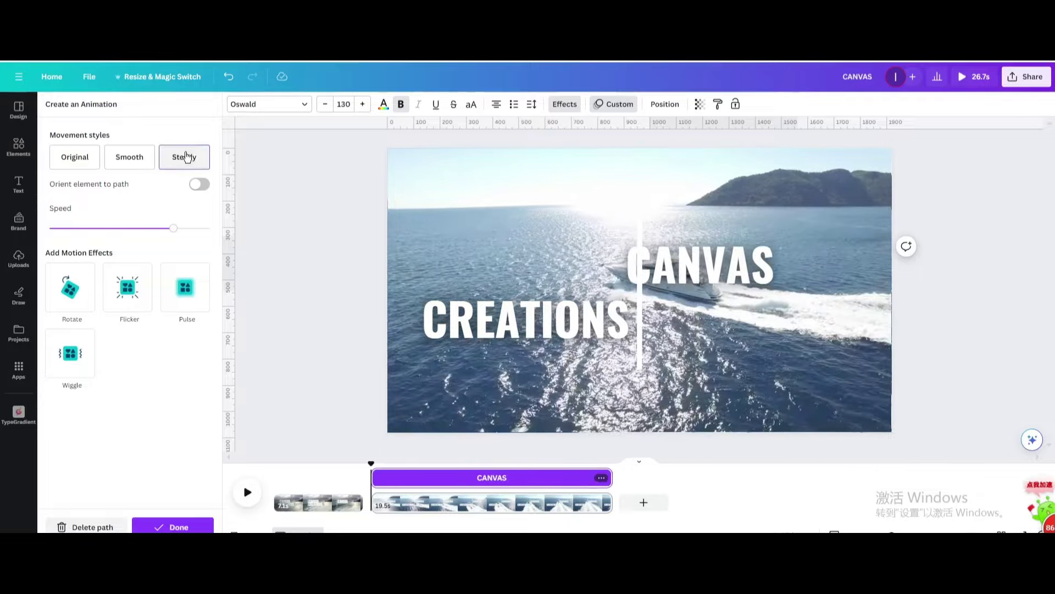
{"action": "left_click", "coordinate": [568, 318]}
{"action": "mouse_move", "coordinate": [553, 314]}
{"action": "left_mouse_down"}
{"action": "mouse_move", "coordinate": [782, 325]}
{"action": "mouse_move", "coordinate": [534, 317]}
{"action": "left_mouse_up"}
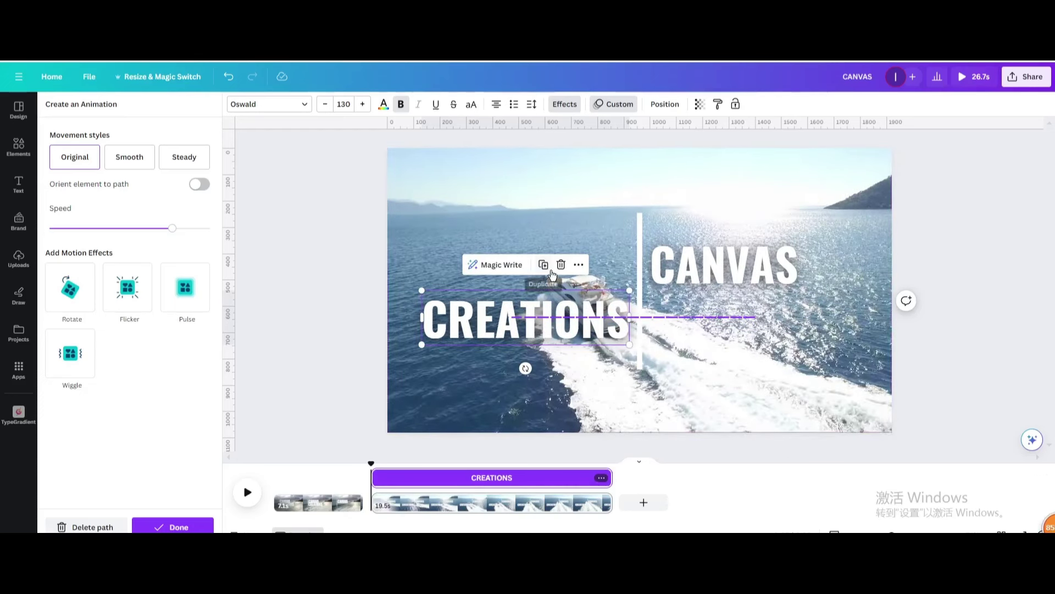
Step: Apply a left-to-right Wipe entrance animation to the vertical white line
{"action": "left_click", "coordinate": [639, 265]}
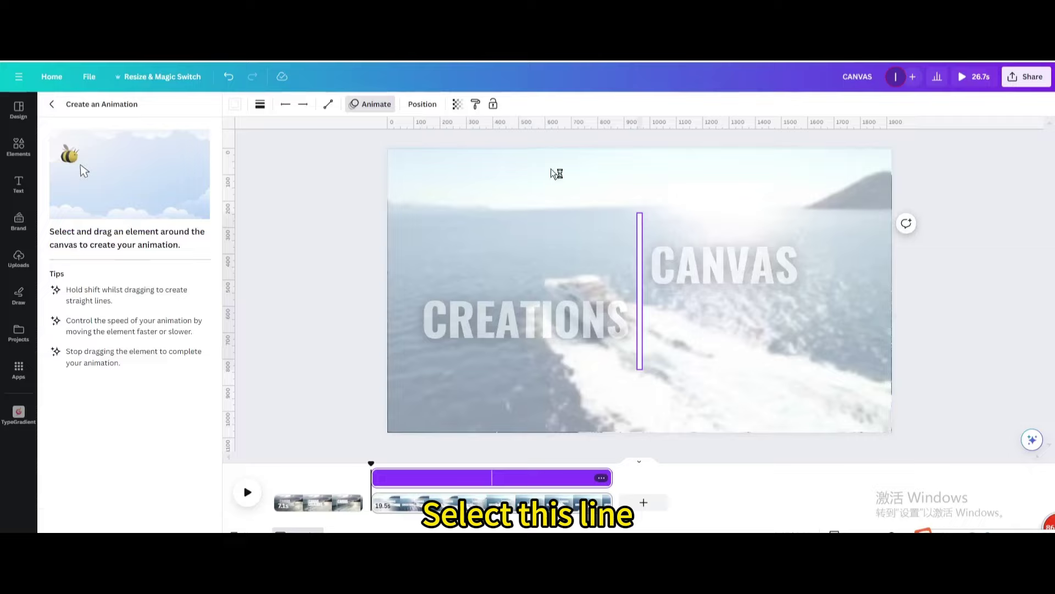
{"action": "left_click", "coordinate": [379, 110]}
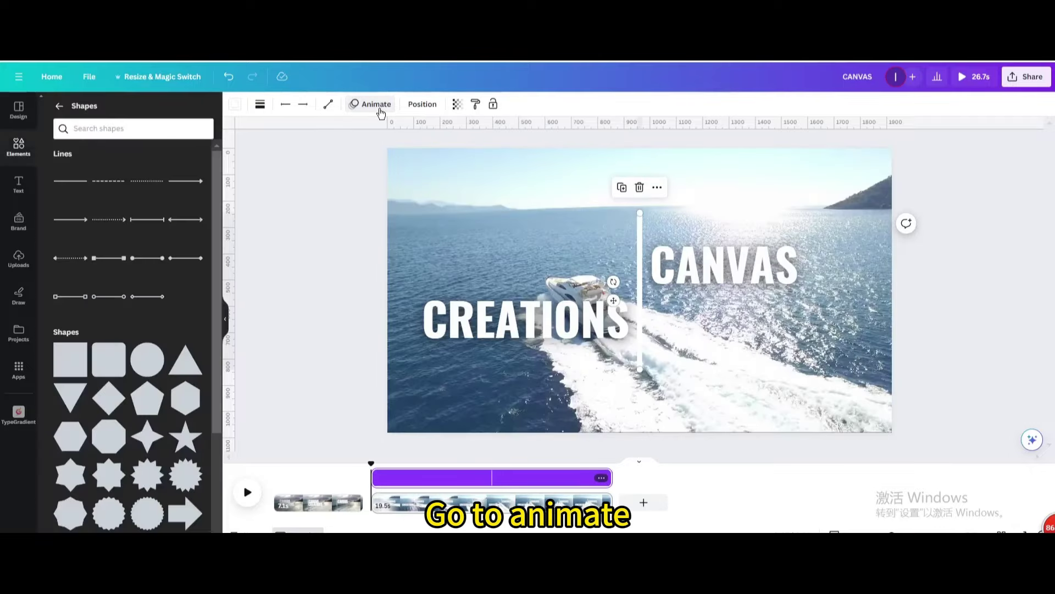
{"action": "left_click", "coordinate": [378, 106]}
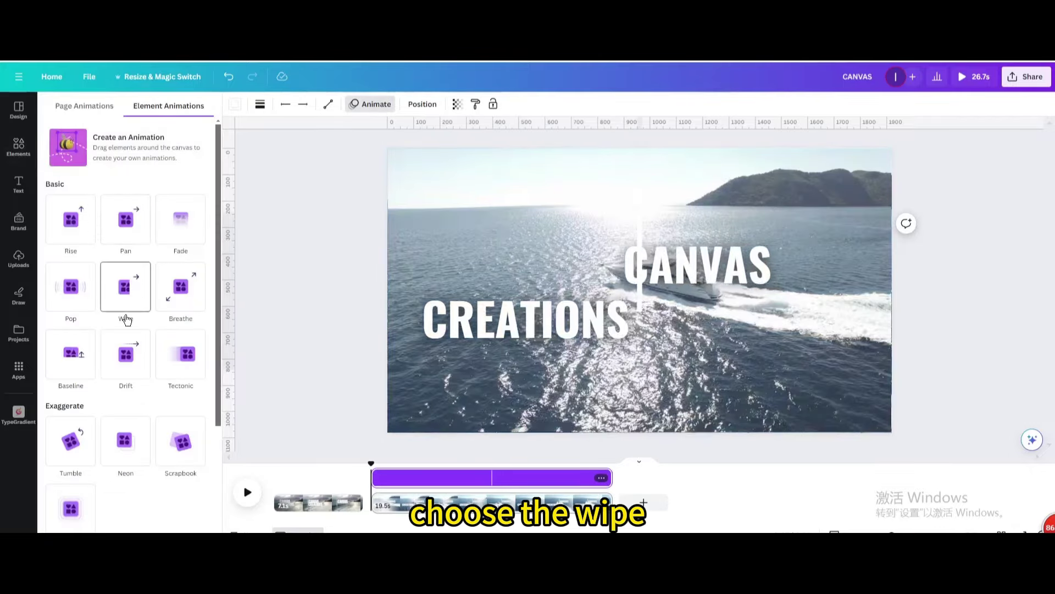
{"action": "left_click", "coordinate": [126, 316]}
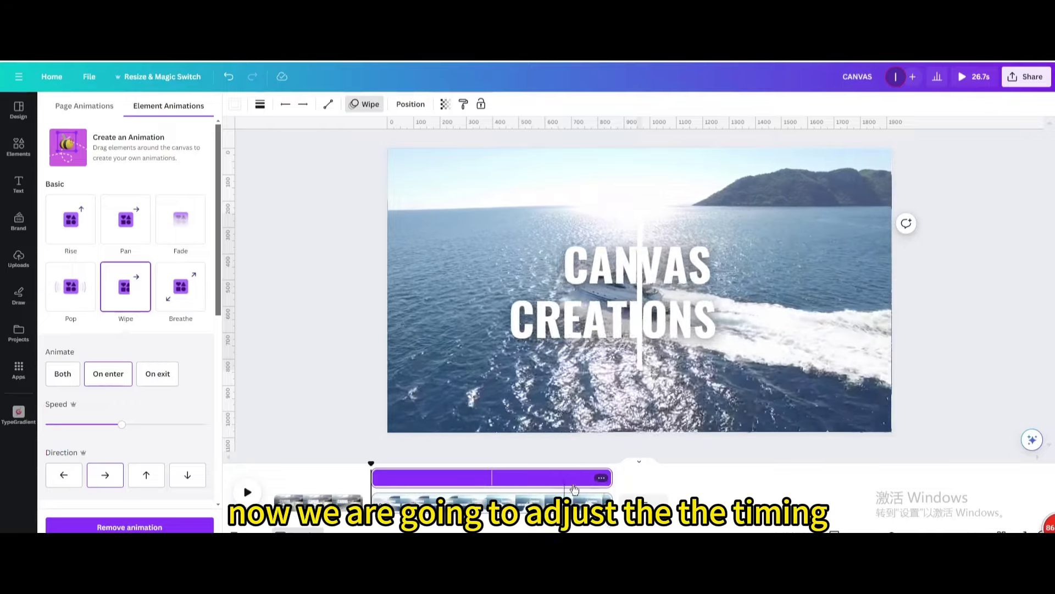
Step: Preview the boat page and delay the CANVAS text so it appears later
{"action": "left_click", "coordinate": [492, 500]}
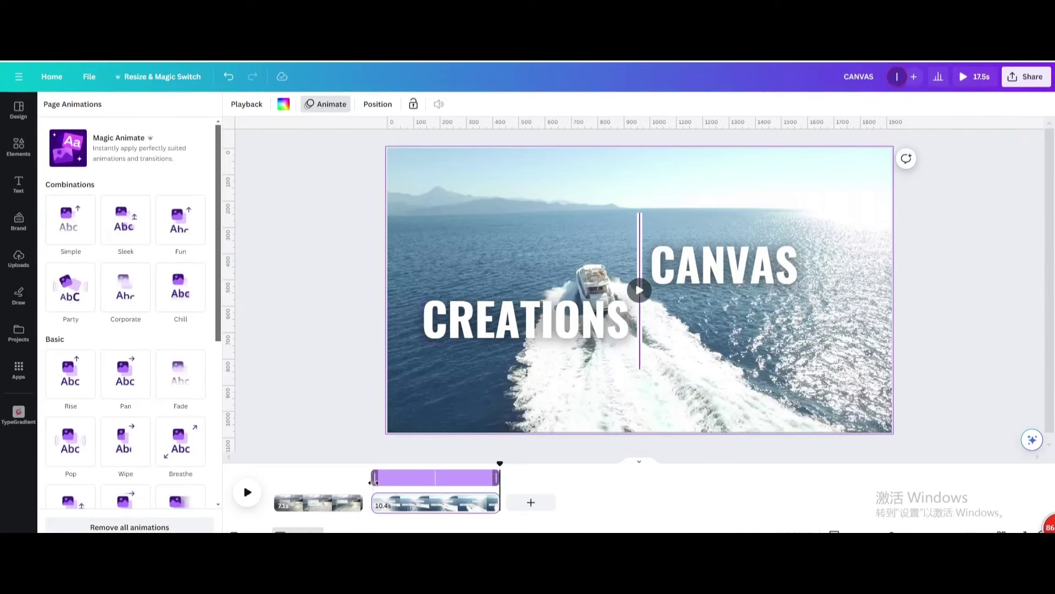
{"action": "left_click", "coordinate": [640, 246]}
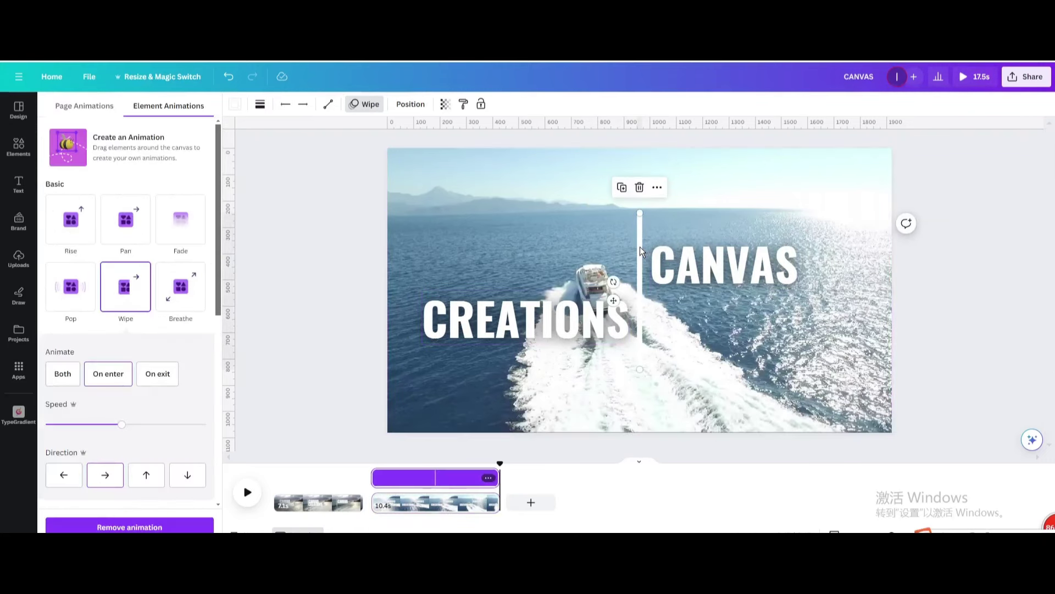
{"action": "left_click", "coordinate": [375, 476]}
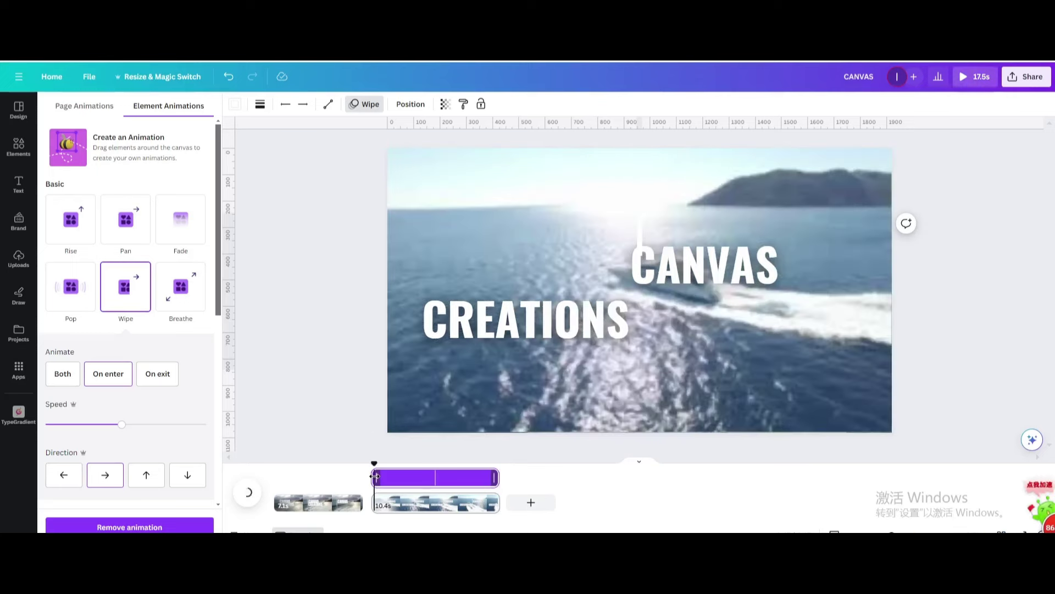
{"action": "left_click", "coordinate": [664, 257]}
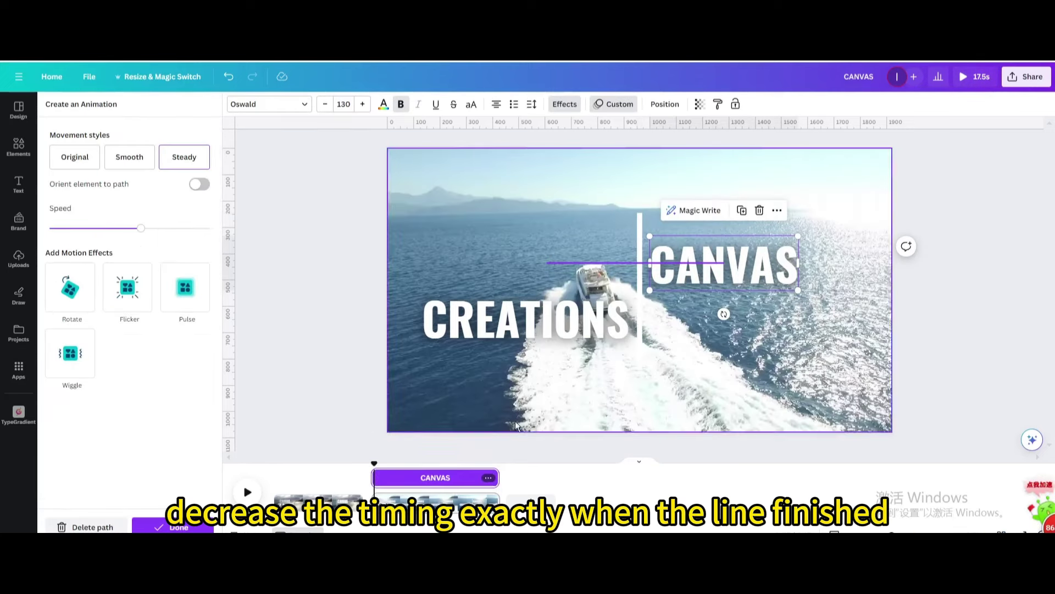
{"action": "left_click_drag", "start_coordinate": [379, 476], "coordinate": [384, 475]}
Step: Trim the boat clip to 6.6s and shorten CREATIONS and CANVAS to end around 4.7–4.8s
{"action": "left_click", "coordinate": [506, 321]}
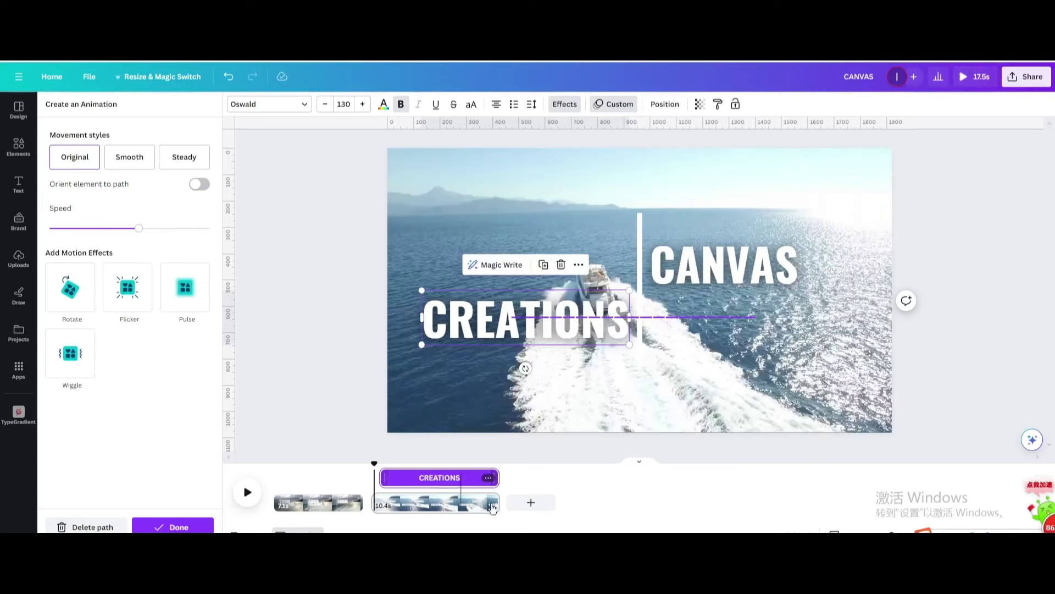
{"action": "left_click_drag", "start_coordinate": [493, 502], "coordinate": [451, 505]}
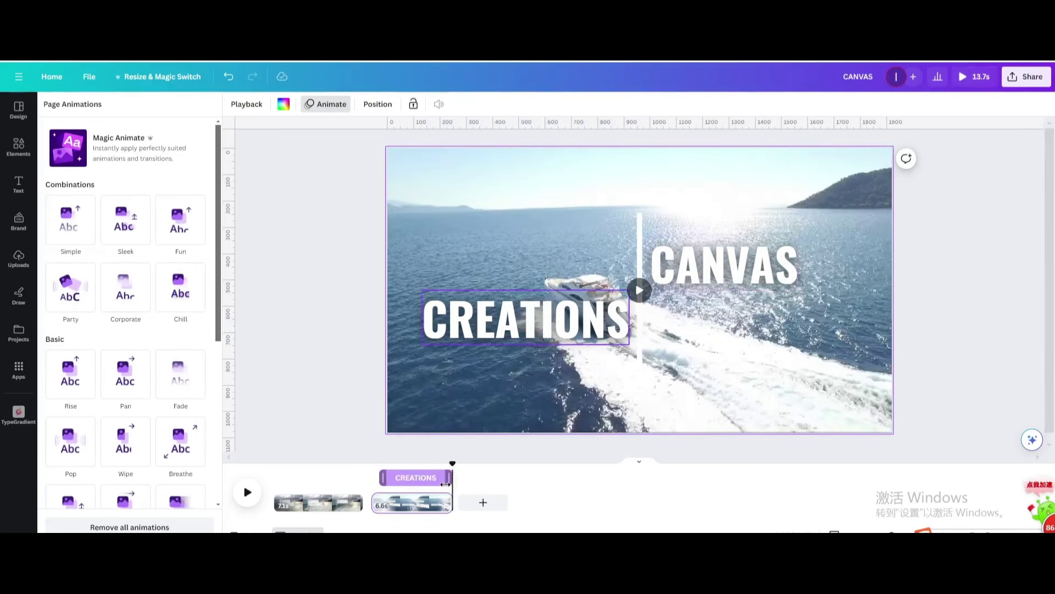
{"action": "left_click_drag", "start_coordinate": [447, 483], "coordinate": [436, 485]}
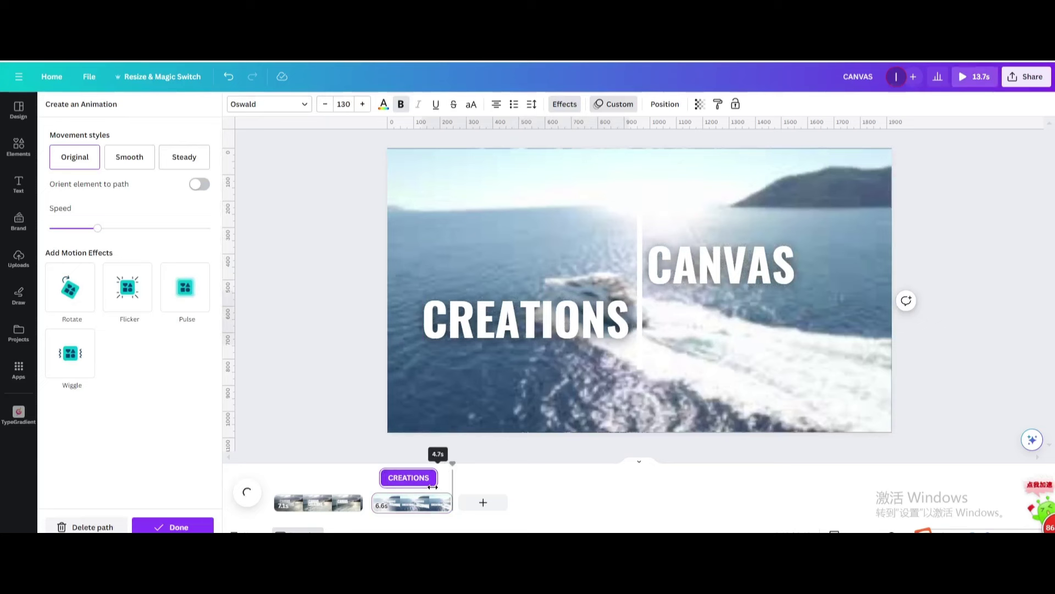
{"action": "left_click", "coordinate": [695, 284]}
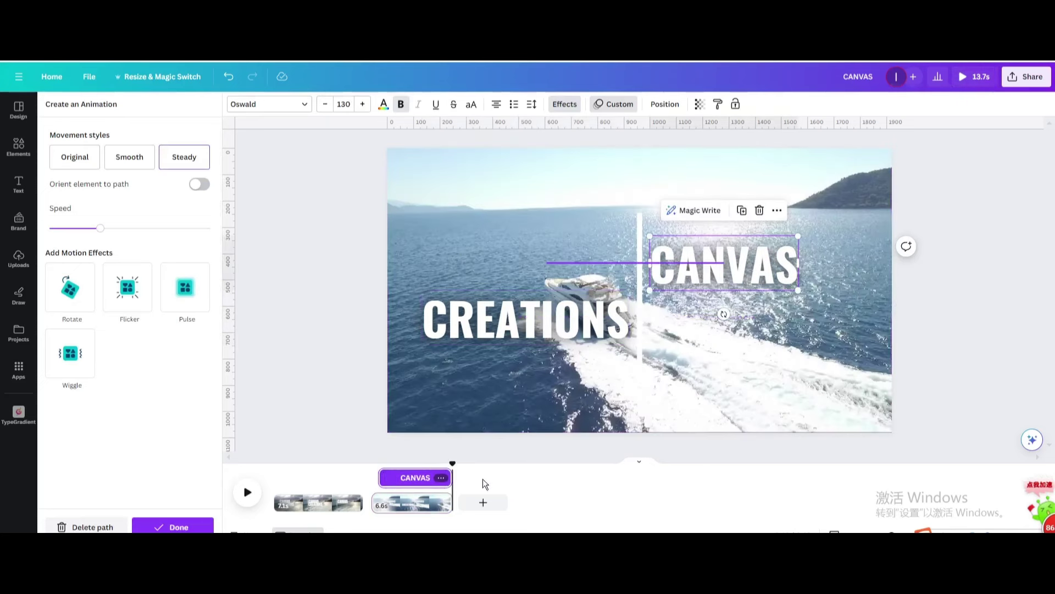
{"action": "left_click_drag", "start_coordinate": [446, 476], "coordinate": [435, 480]}
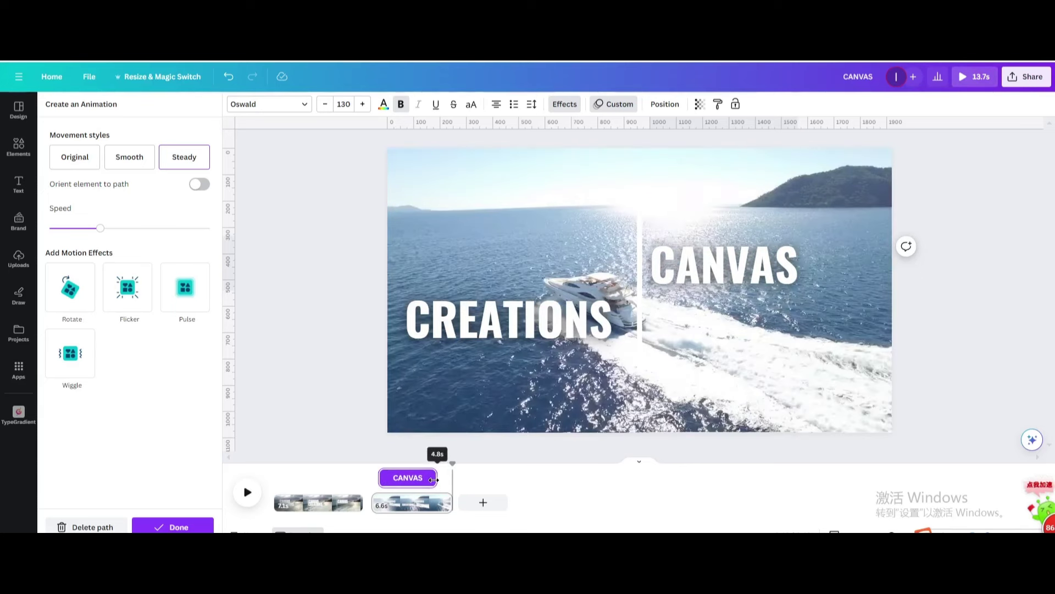
{"action": "left_click", "coordinate": [433, 479]}
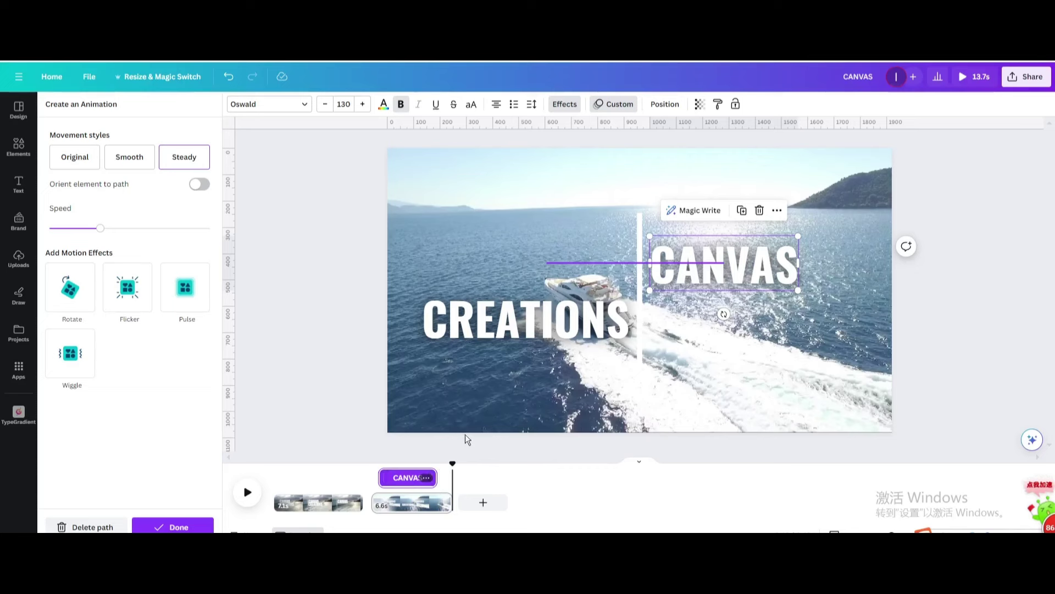
Step: Shorten the vertical line's timing to end around 5.8s and preview the page
{"action": "left_click", "coordinate": [640, 361]}
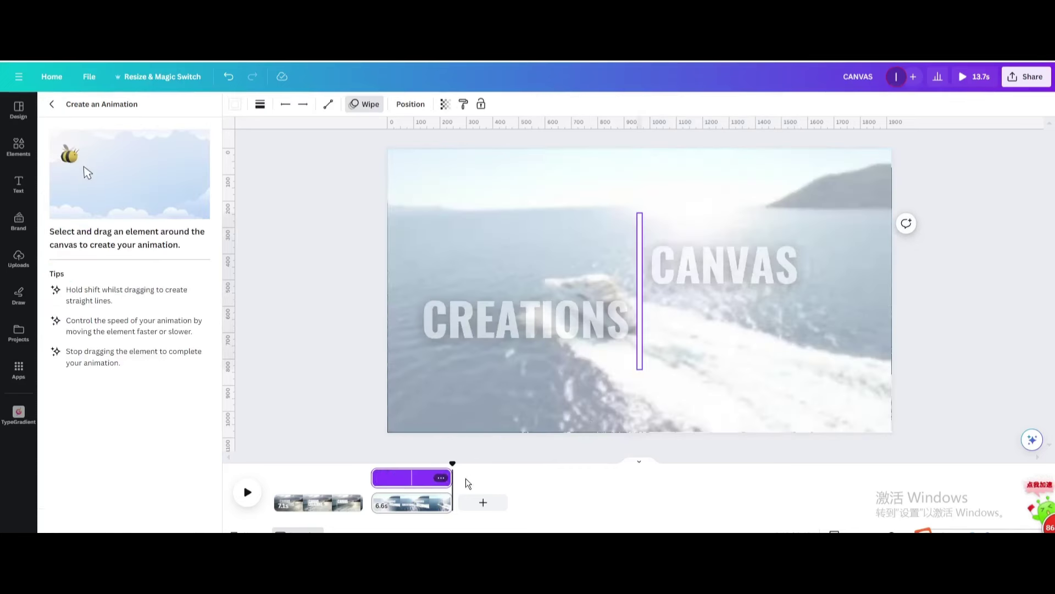
{"action": "left_click_drag", "start_coordinate": [447, 478], "coordinate": [372, 488]}
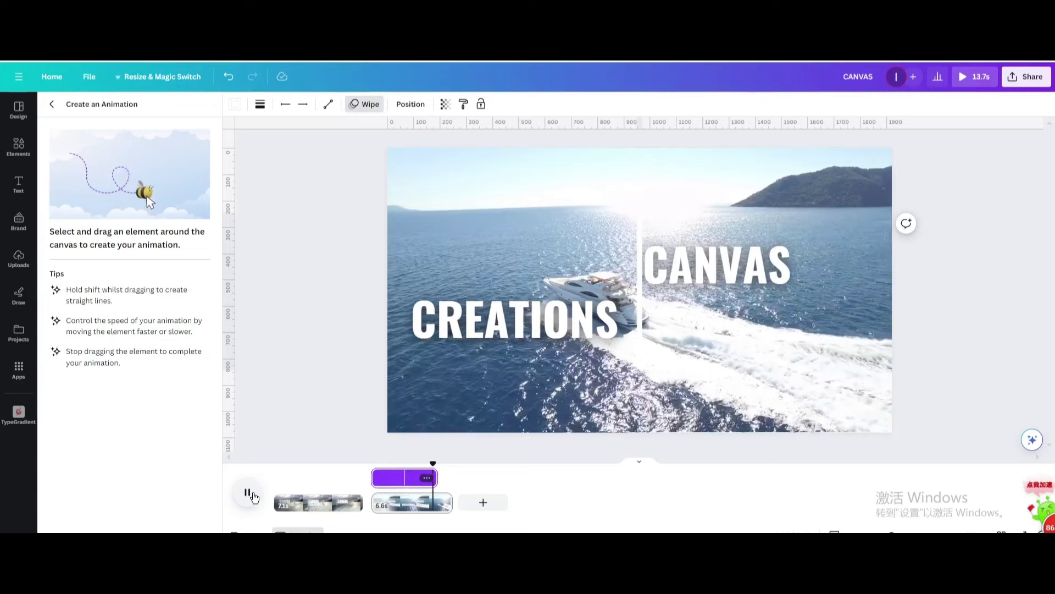
{"action": "left_click", "coordinate": [254, 494]}
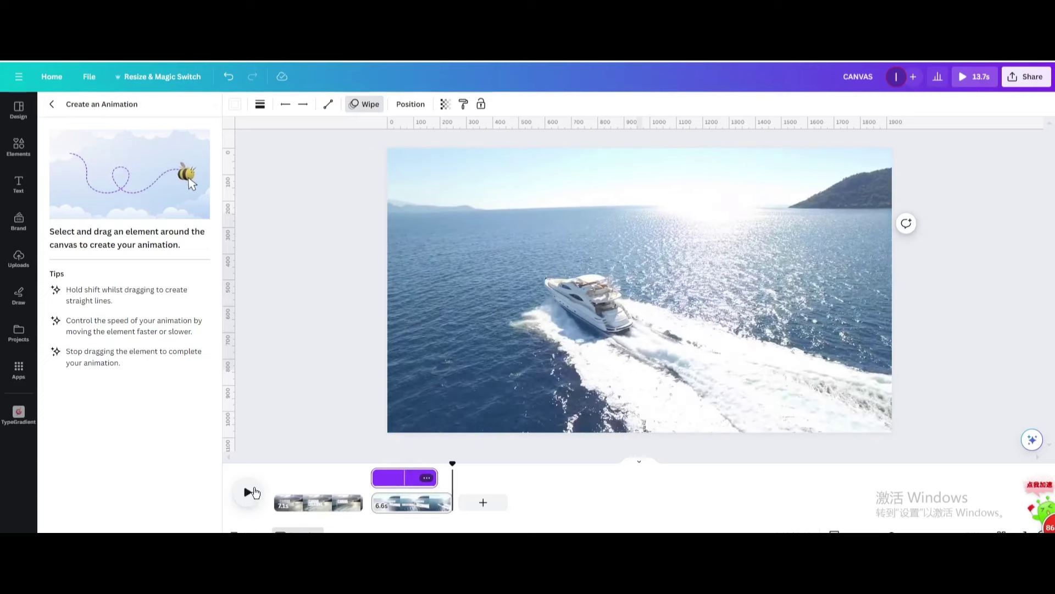
Step: Add the boat video, enlarge it to fill the page, and crop it to the top-right quarter
{"action": "left_click", "coordinate": [18, 146]}
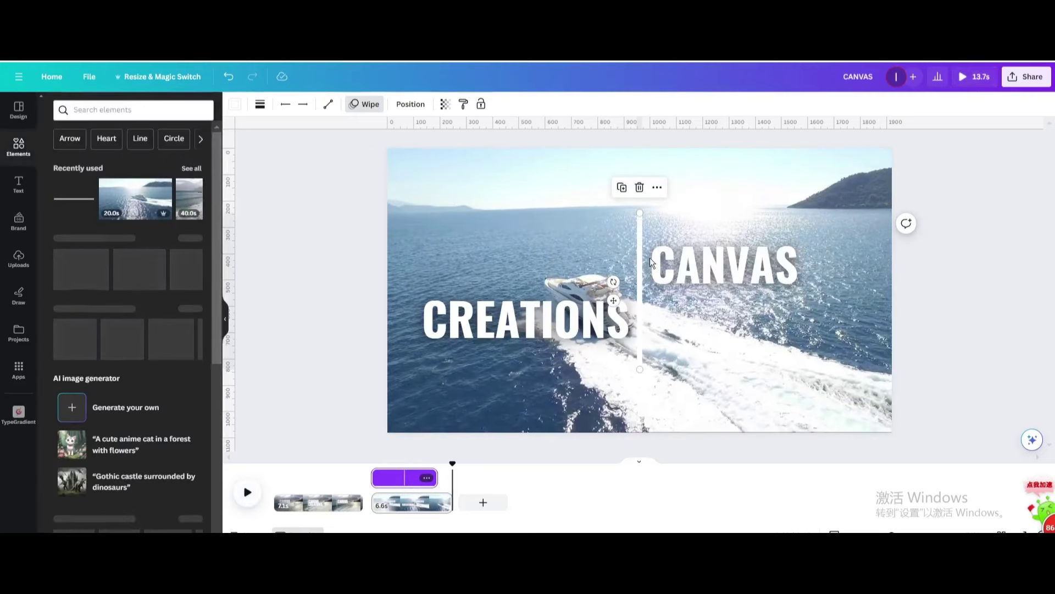
{"action": "left_click", "coordinate": [180, 203]}
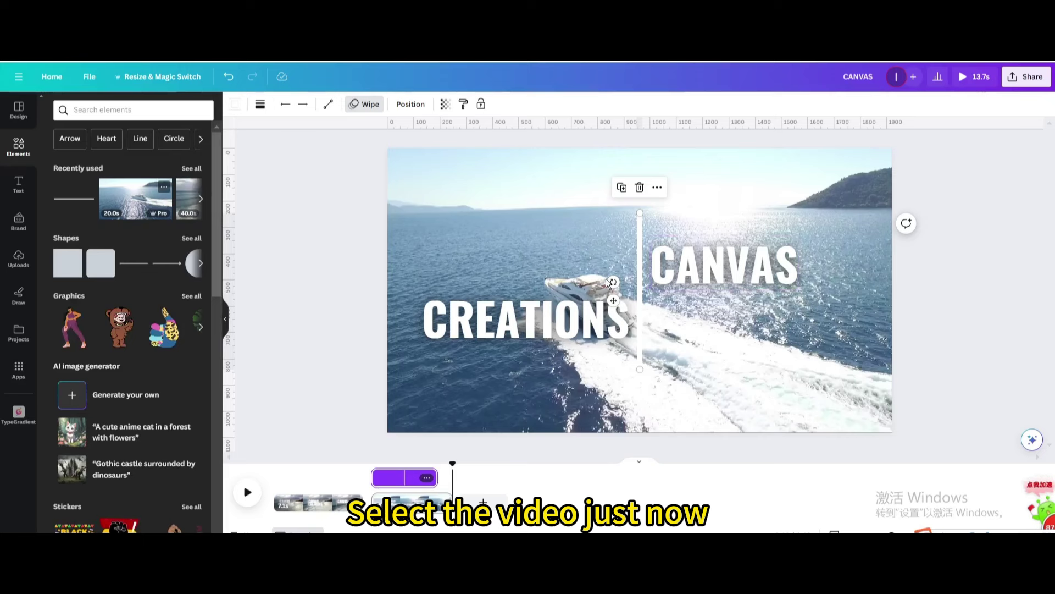
{"action": "left_click_drag", "start_coordinate": [549, 242], "coordinate": [524, 217]}
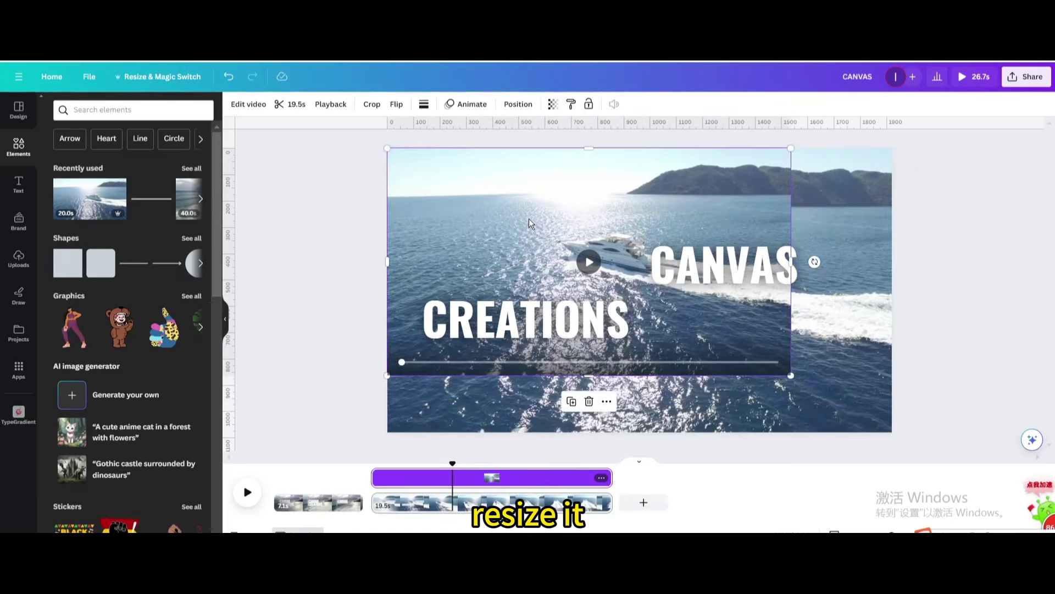
{"action": "left_click_drag", "start_coordinate": [791, 377], "coordinate": [891, 433]}
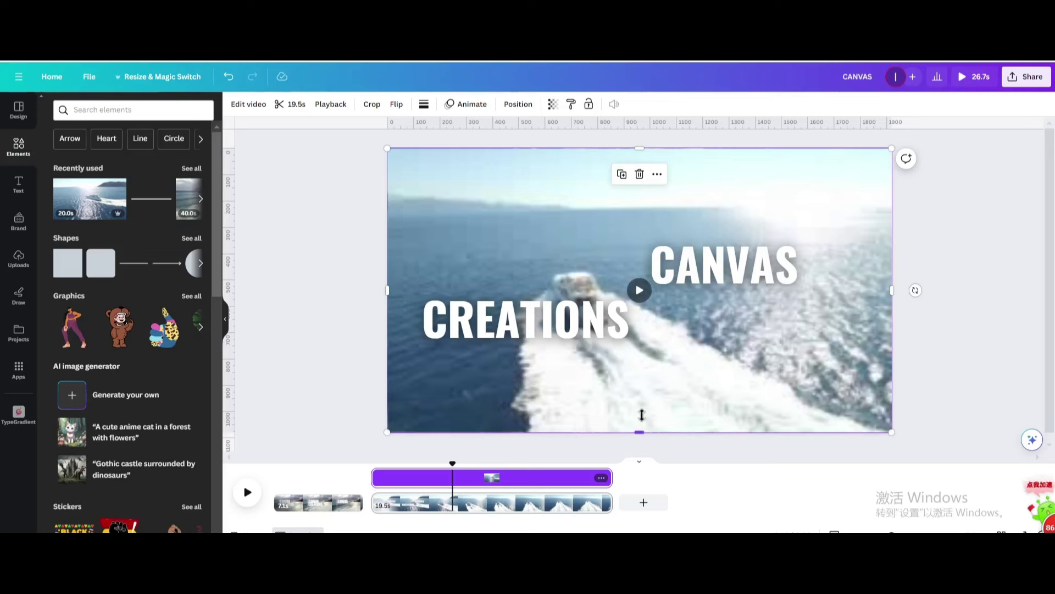
{"action": "left_click_drag", "start_coordinate": [641, 414], "coordinate": [651, 290]}
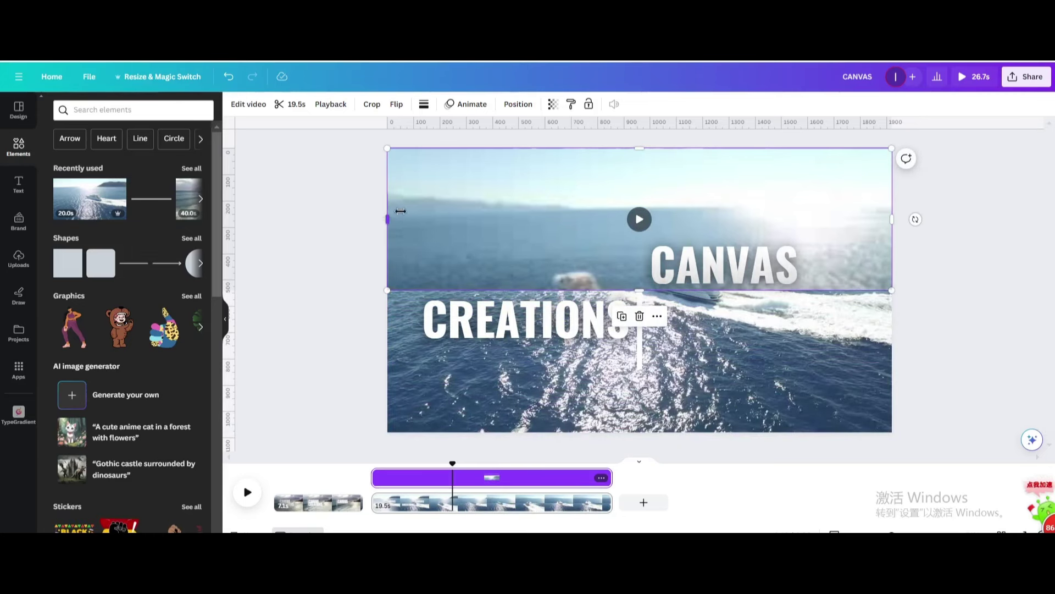
{"action": "left_click_drag", "start_coordinate": [400, 211], "coordinate": [642, 244]}
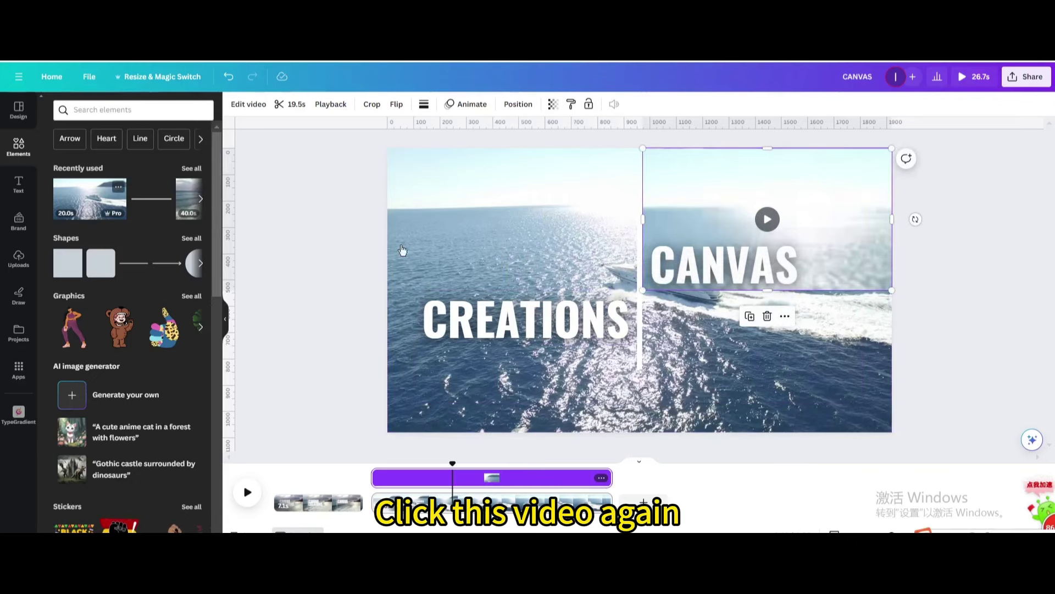
Step: Crop a second boat-video copy to the lower-left quarter over CREATIONS, at 943 × 515
{"action": "left_click_drag", "start_coordinate": [566, 237], "coordinate": [522, 234]}
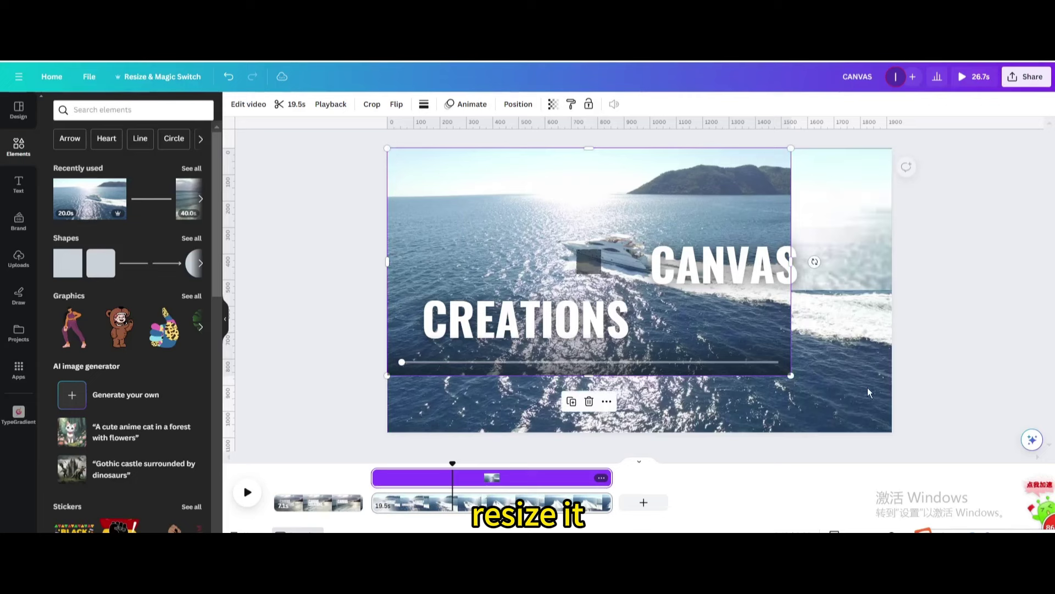
{"action": "left_click_drag", "start_coordinate": [791, 375], "coordinate": [892, 432]}
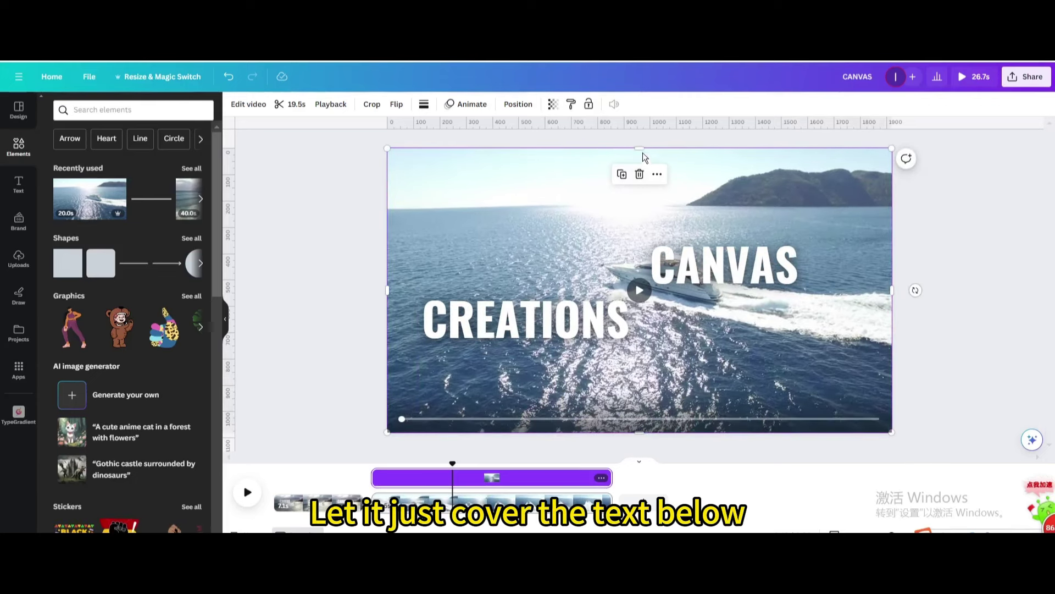
{"action": "left_click_drag", "start_coordinate": [640, 159], "coordinate": [641, 297]}
{"action": "left_click_drag", "start_coordinate": [893, 365], "coordinate": [639, 360]}
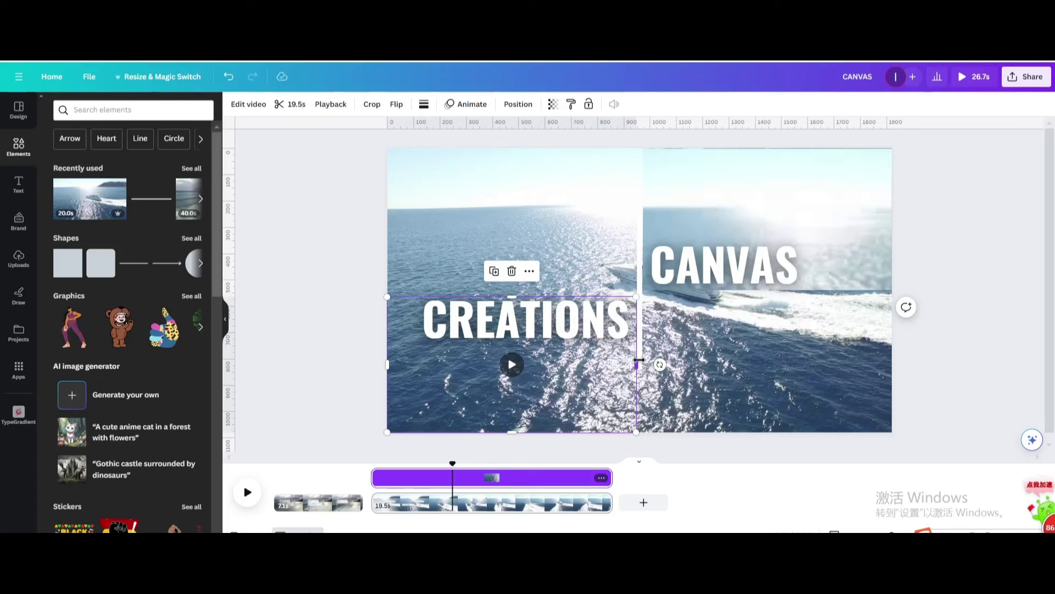
Step: Move both cropped video panels above CANVAS and CREATIONS in the layer list to hide them
{"action": "right_click", "coordinate": [790, 182]}
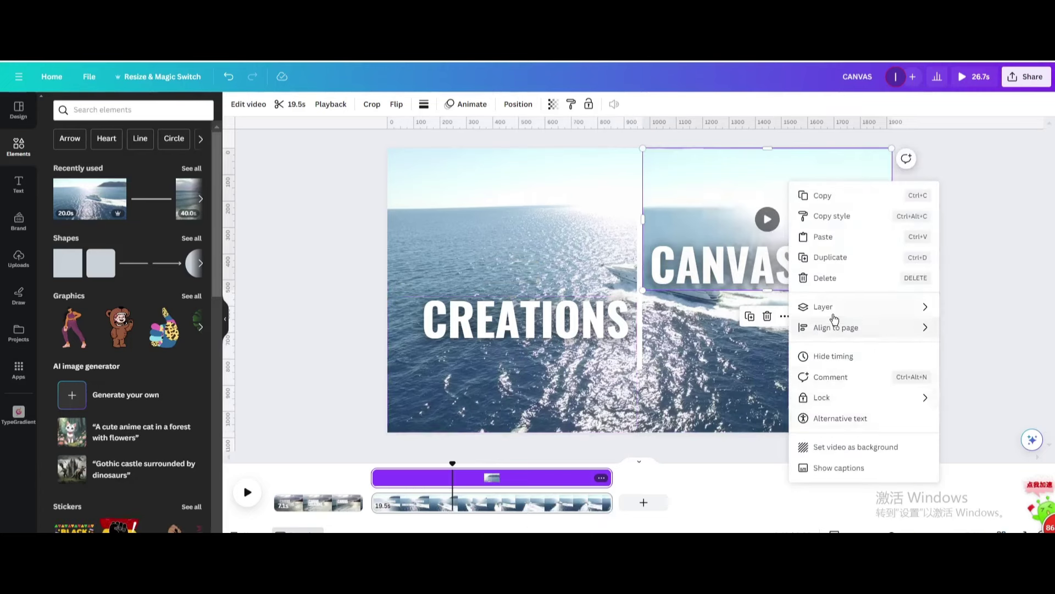
{"action": "mouse_move", "coordinate": [819, 314]}
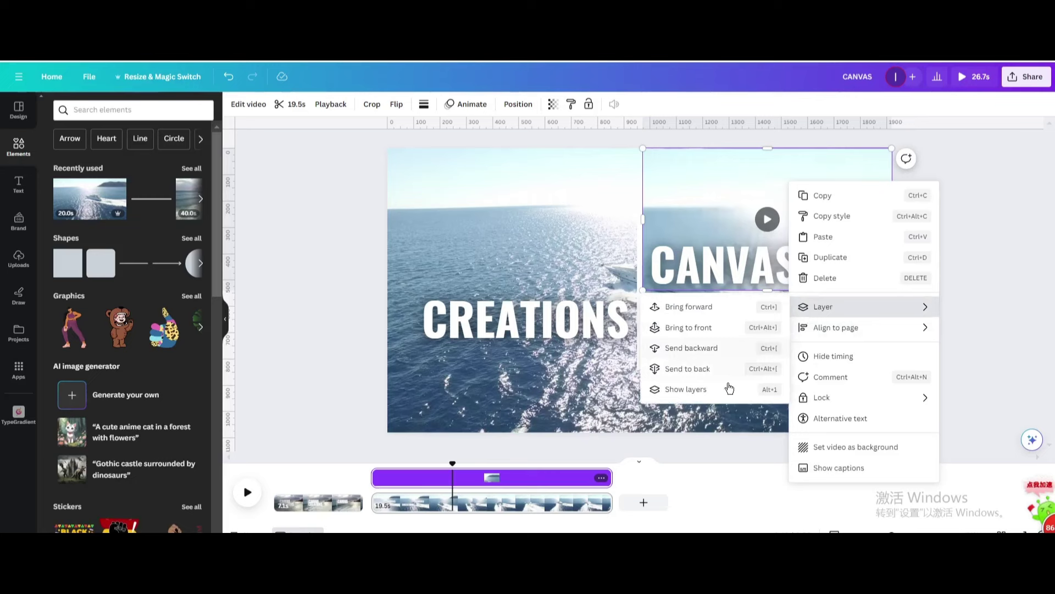
{"action": "left_click", "coordinate": [722, 392]}
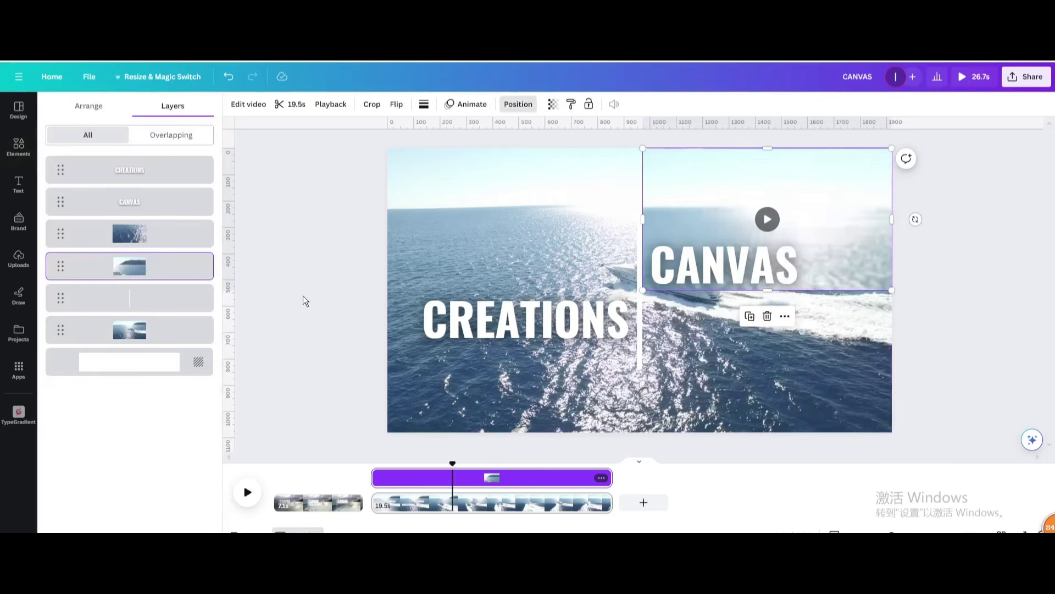
{"action": "left_click_drag", "start_coordinate": [155, 272], "coordinate": [154, 193]}
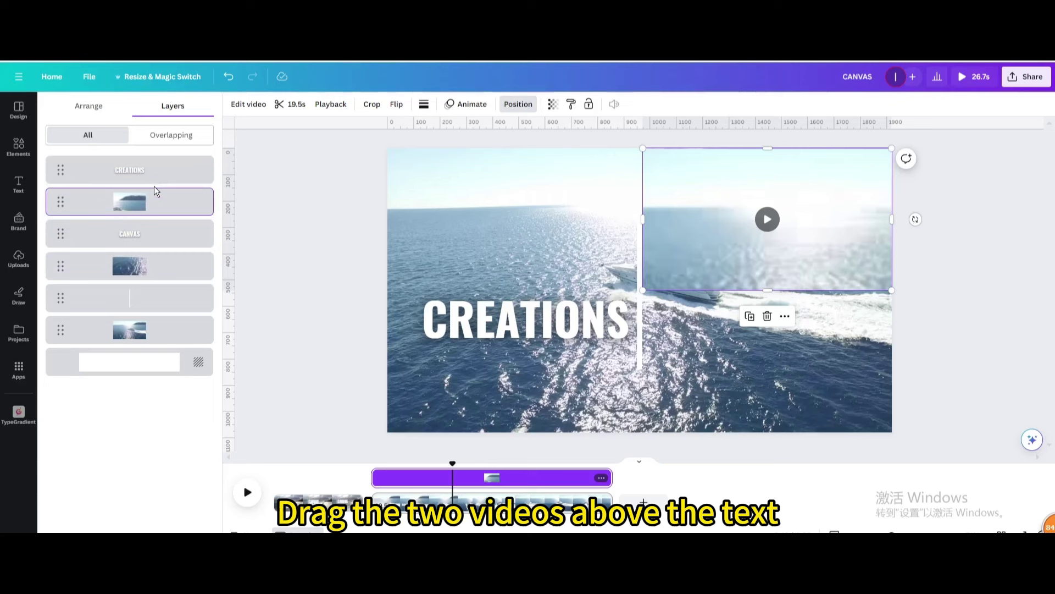
{"action": "left_click", "coordinate": [152, 273]}
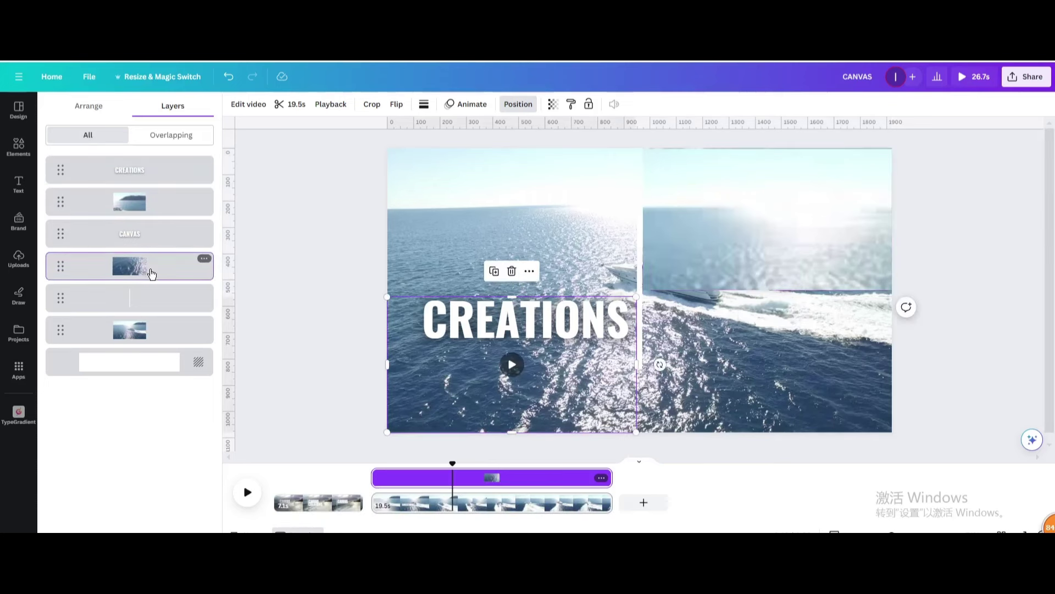
{"action": "left_click_drag", "start_coordinate": [150, 258], "coordinate": [151, 230]}
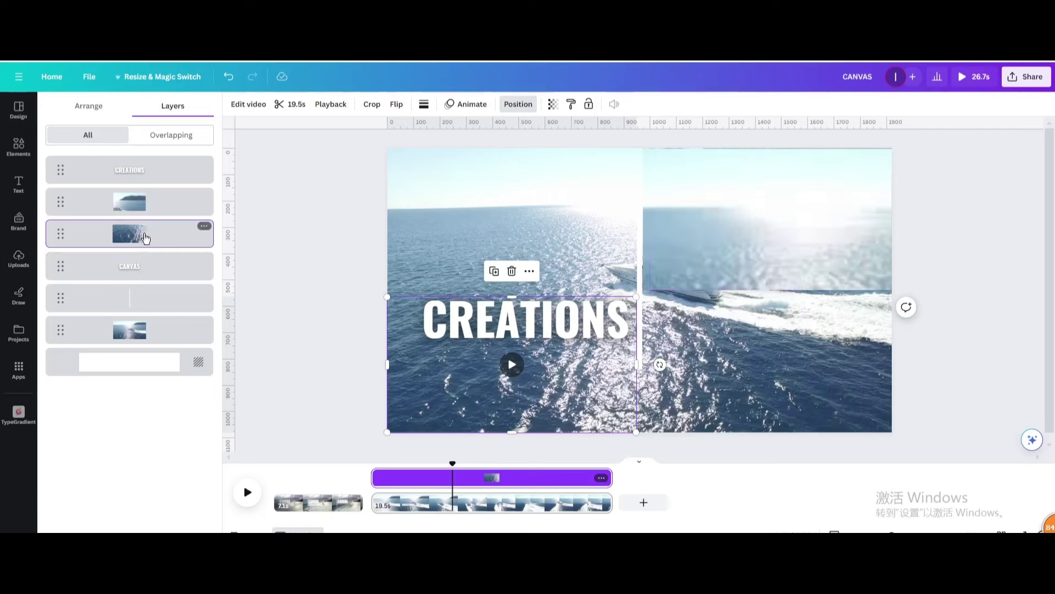
{"action": "left_click_drag", "start_coordinate": [146, 238], "coordinate": [145, 165]}
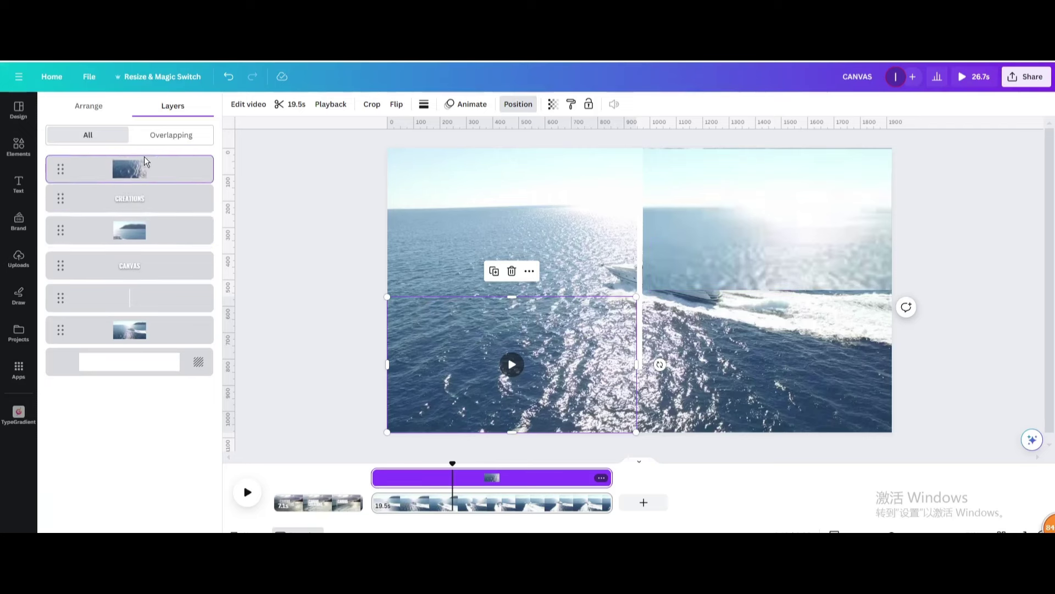
{"action": "key", "text": "Escape"}
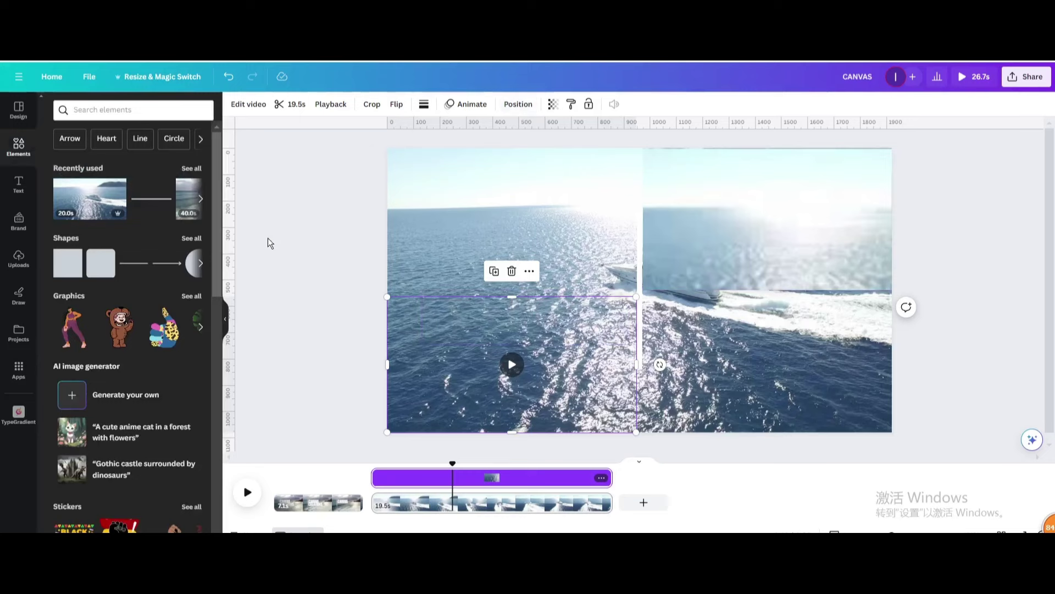
Step: Trim the boat page to about 9s, preview it, then trim it to 7.2 seconds
{"action": "left_click", "coordinate": [335, 339]}
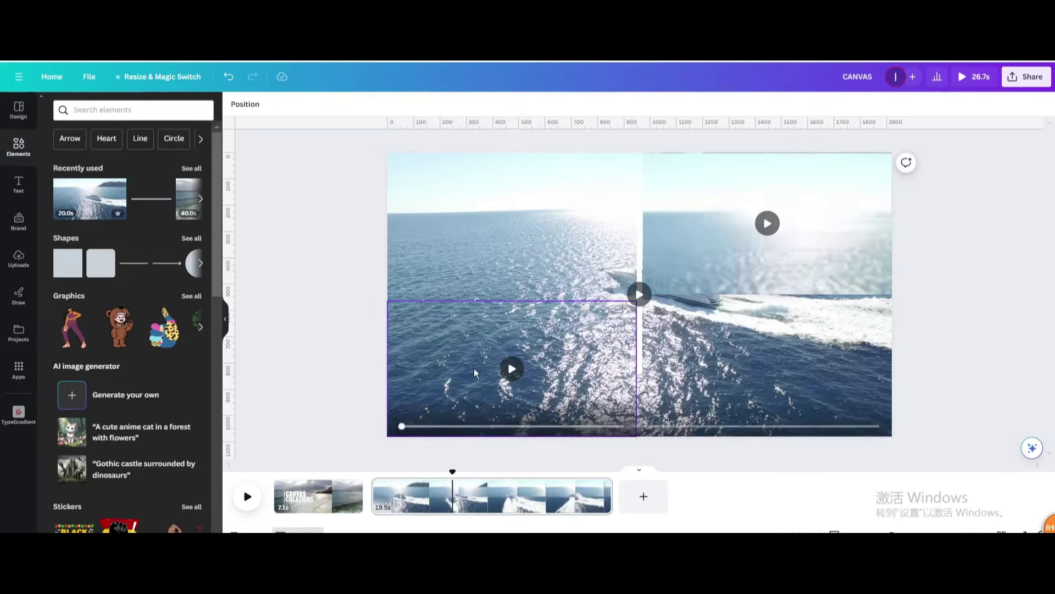
{"action": "left_click_drag", "start_coordinate": [604, 504], "coordinate": [471, 510]}
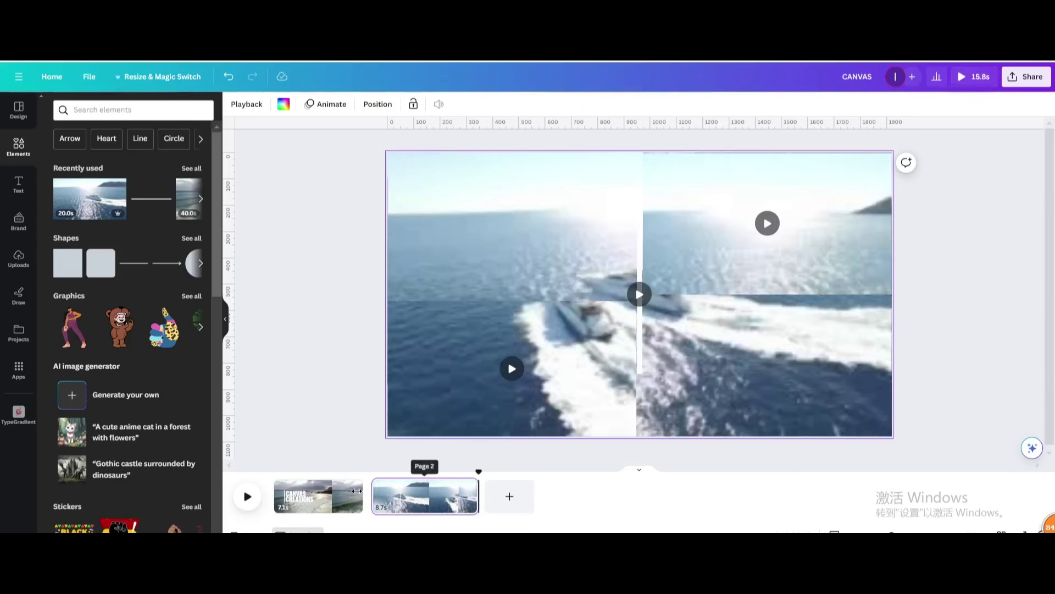
{"action": "left_click", "coordinate": [371, 481]}
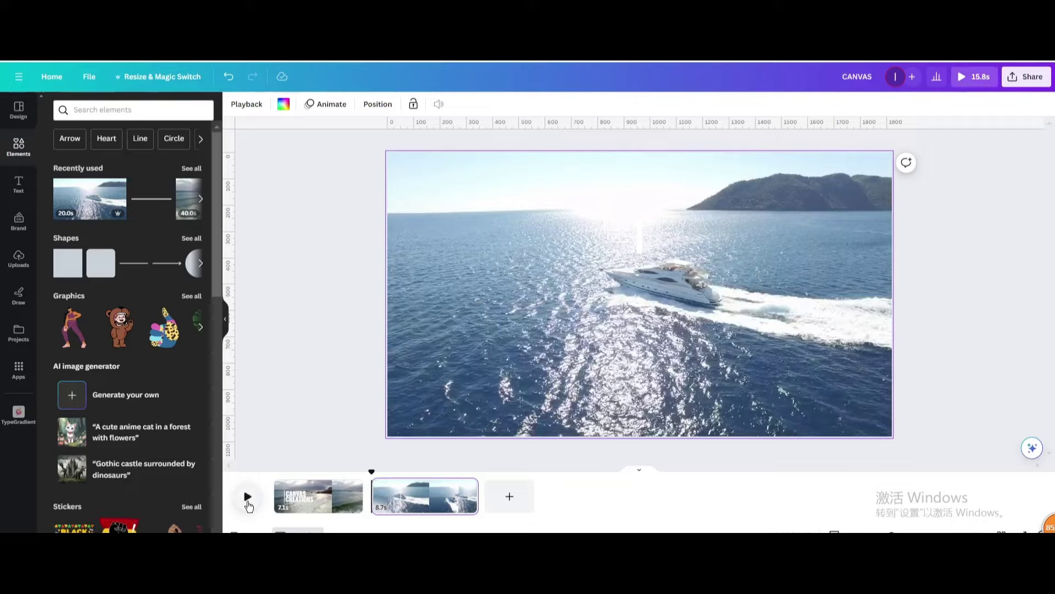
{"action": "left_click", "coordinate": [247, 503]}
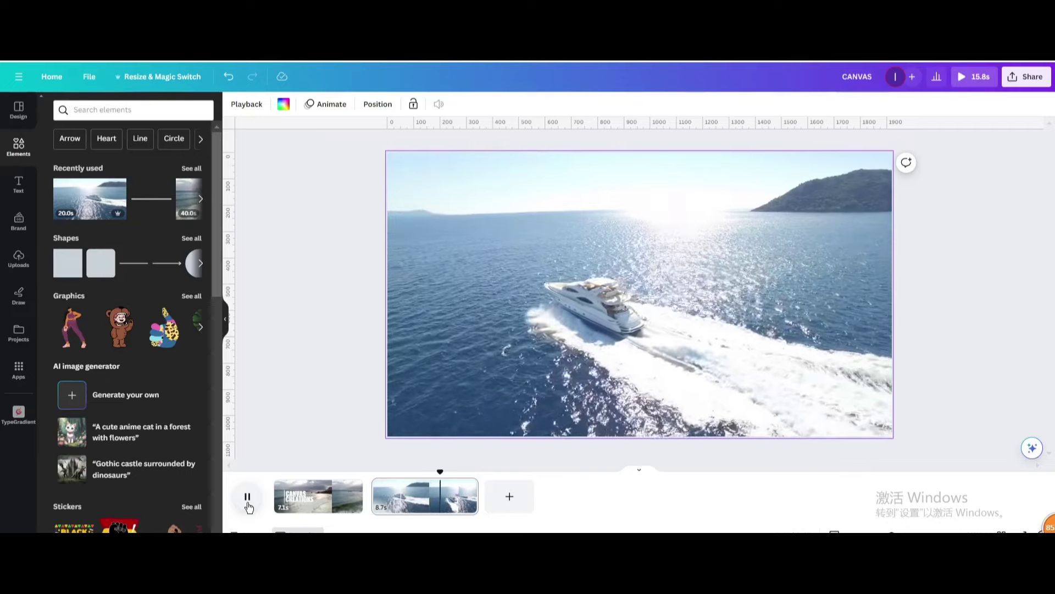
{"action": "left_click", "coordinate": [247, 501]}
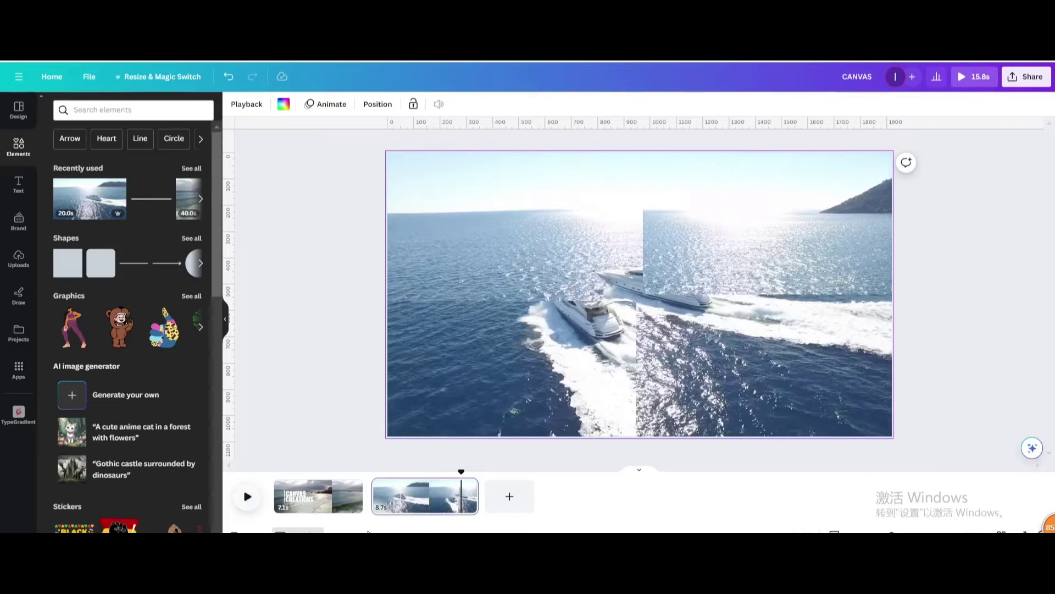
{"action": "left_click_drag", "start_coordinate": [474, 509], "coordinate": [460, 510]}
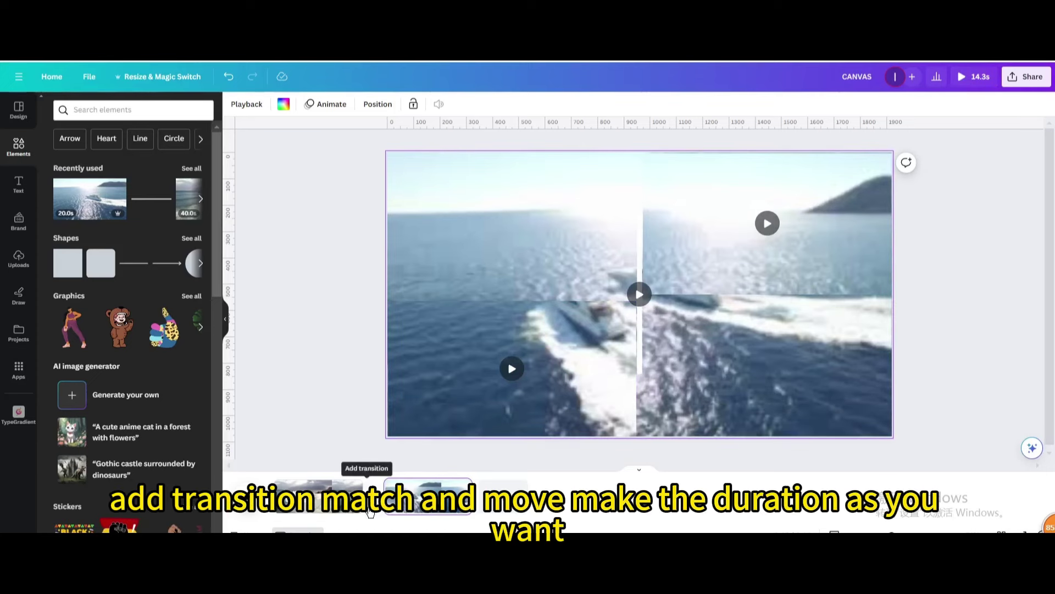
Step: Add a 1-second Match & Move transition between the beach and boat pages
{"action": "left_click", "coordinate": [368, 506]}
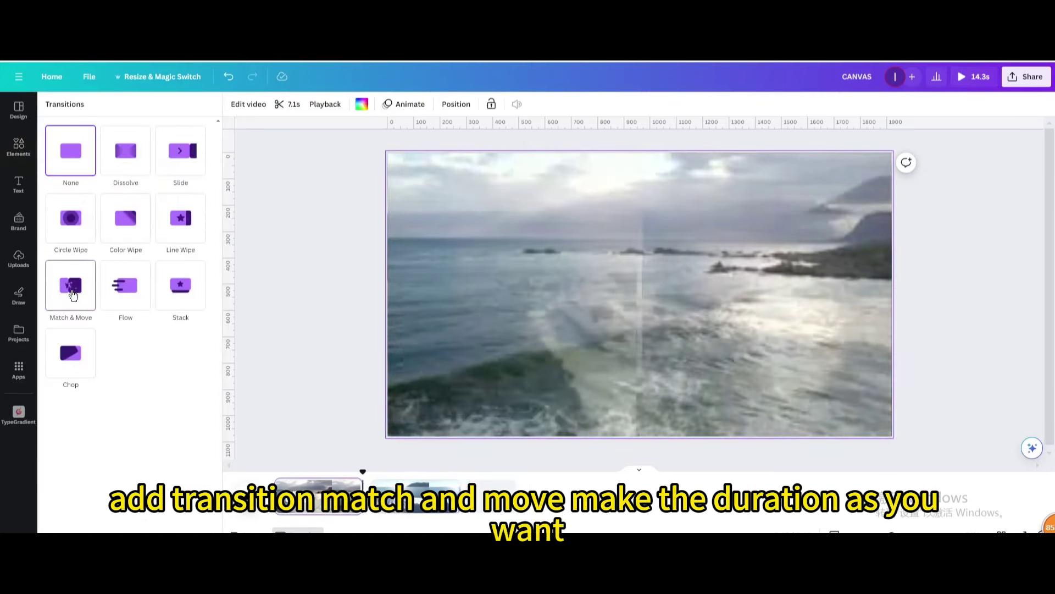
{"action": "left_click", "coordinate": [71, 285]}
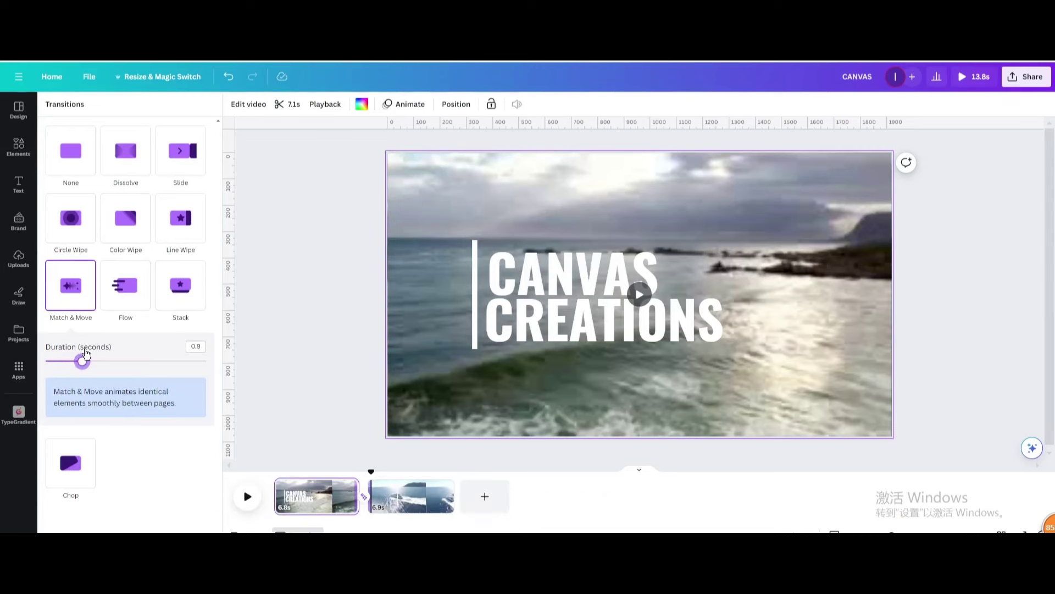
{"action": "left_click_drag", "start_coordinate": [346, 474], "coordinate": [266, 482]}
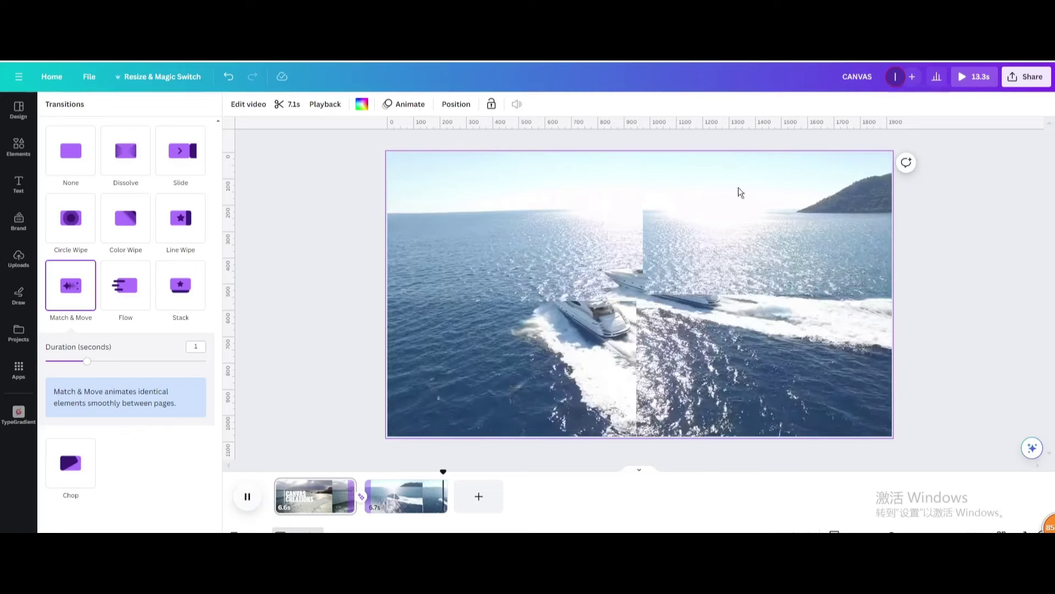
Step: Download both pages as a 1080p MP4 video
{"action": "left_click", "coordinate": [1028, 78]}
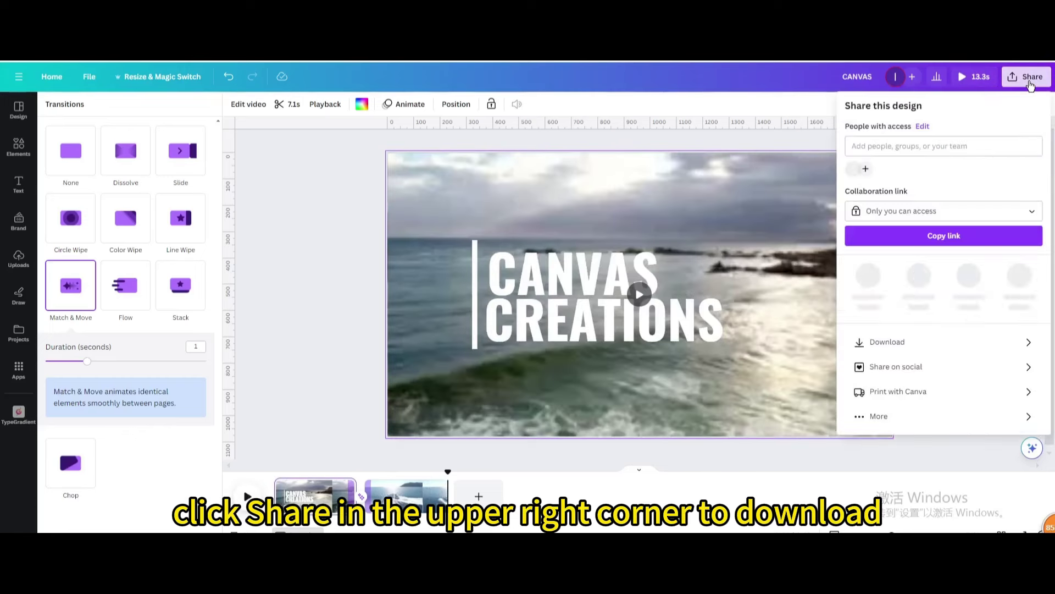
{"action": "left_click", "coordinate": [905, 334]}
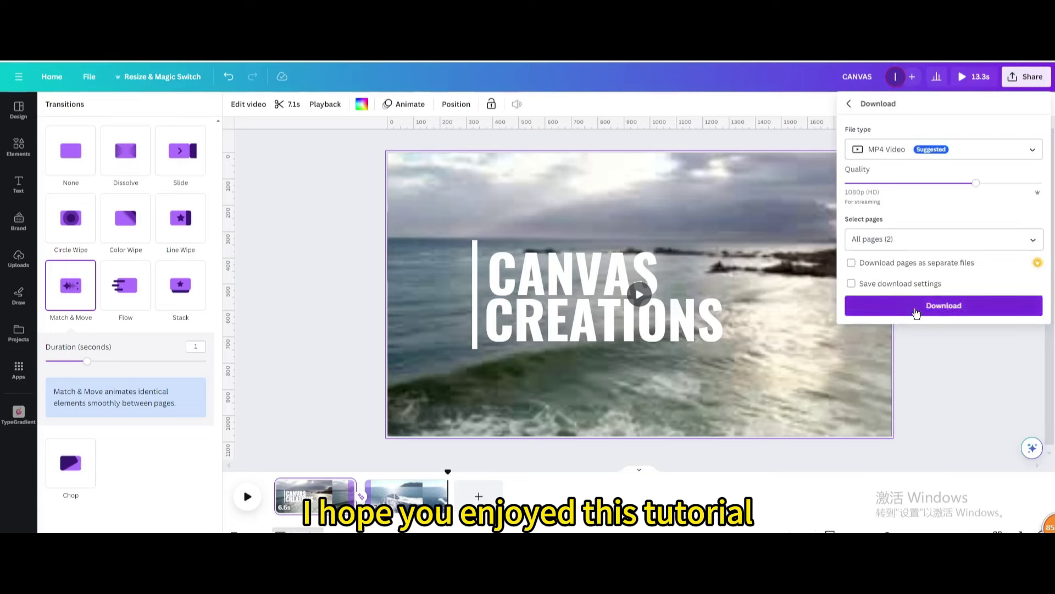
{"action": "left_click", "coordinate": [914, 306]}
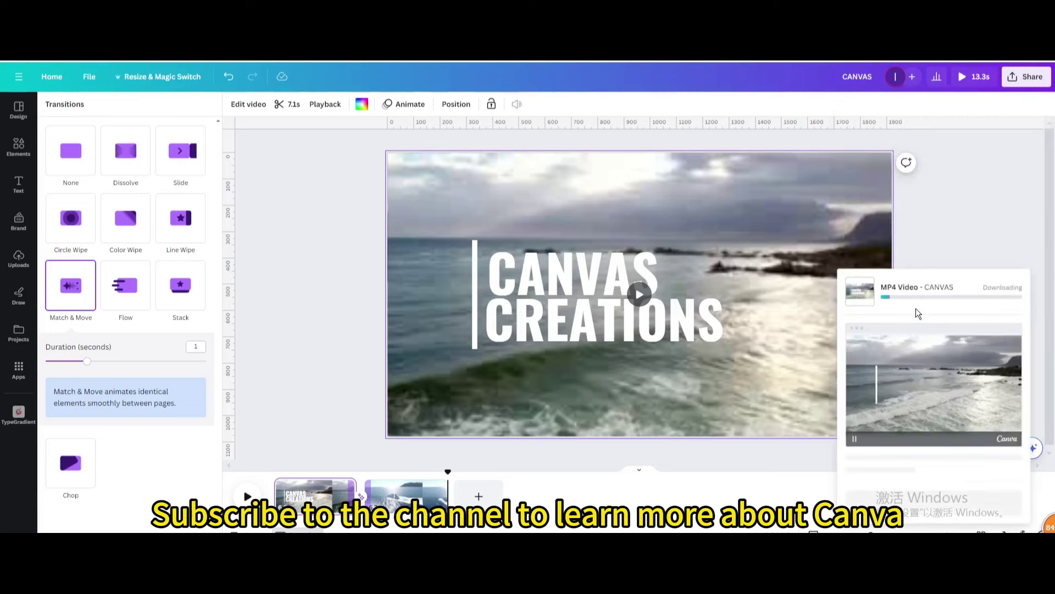